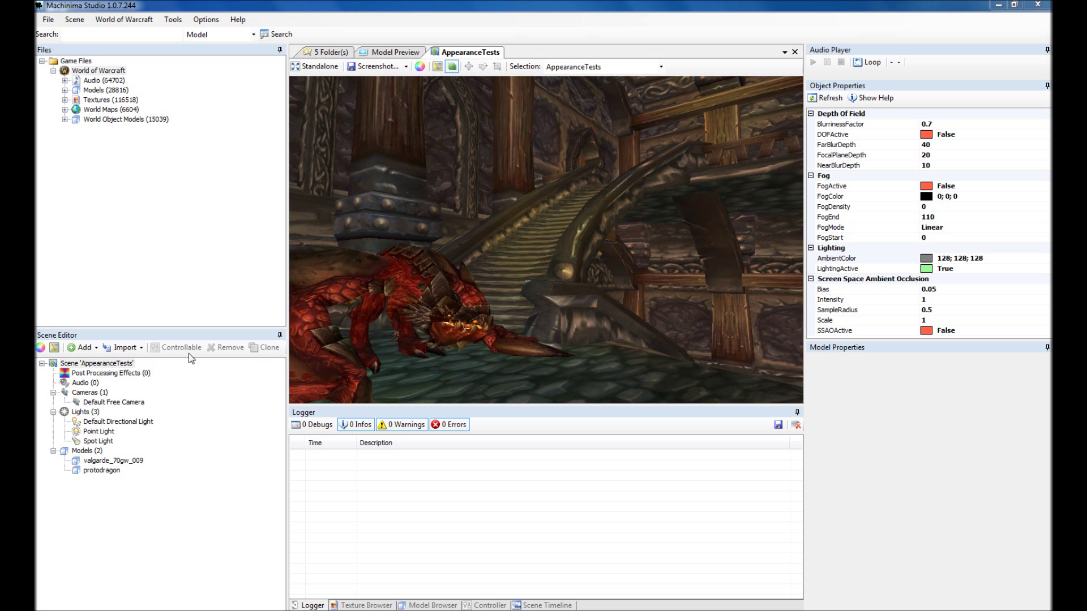
Toggle the scene's LightingActive property off and on twice to compare the lighting, ending with it set to True
{"action": "left_click", "coordinate": [120, 366]}
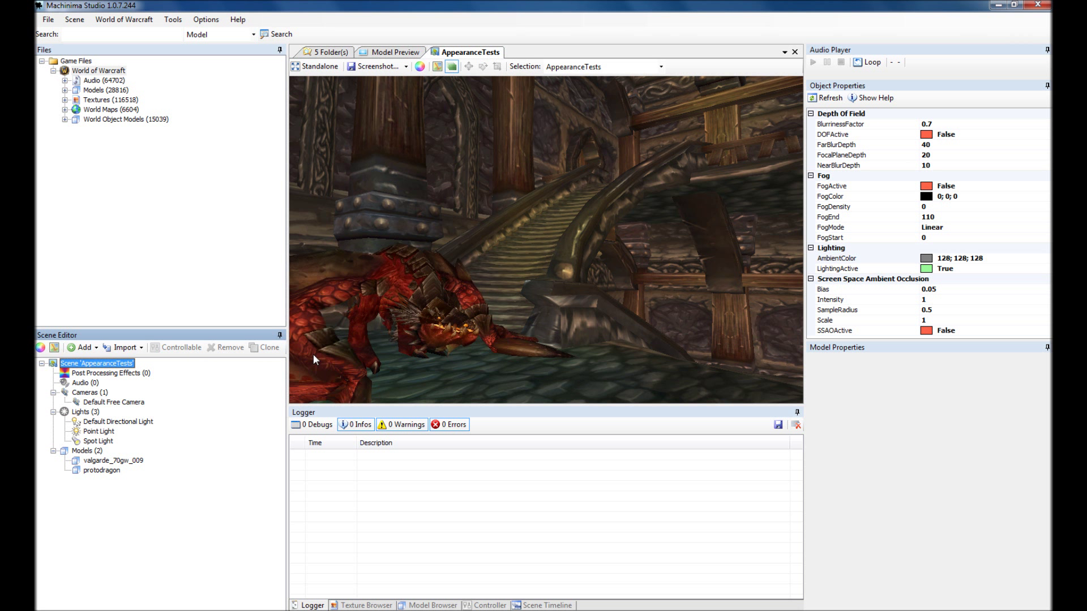
{"action": "left_click", "coordinate": [875, 96]}
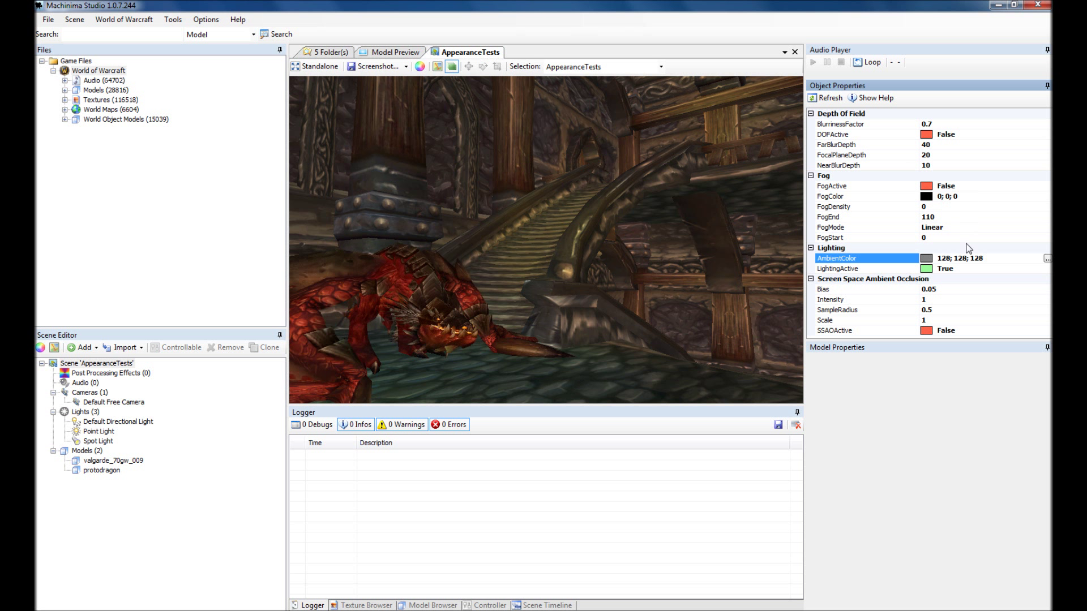
{"action": "left_click", "coordinate": [965, 270]}
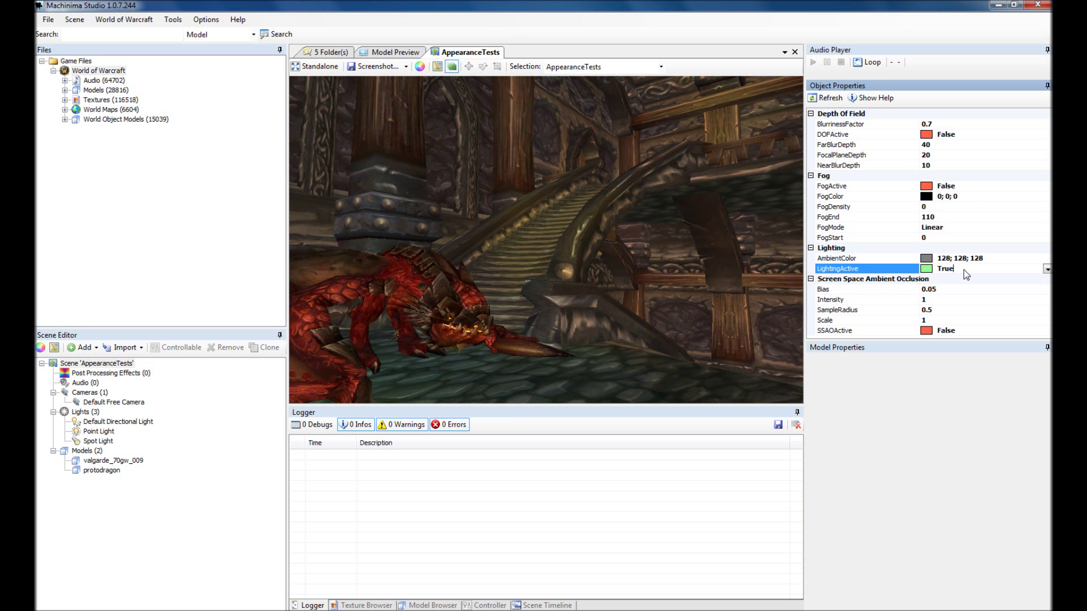
{"action": "double_click", "coordinate": [964, 269]}
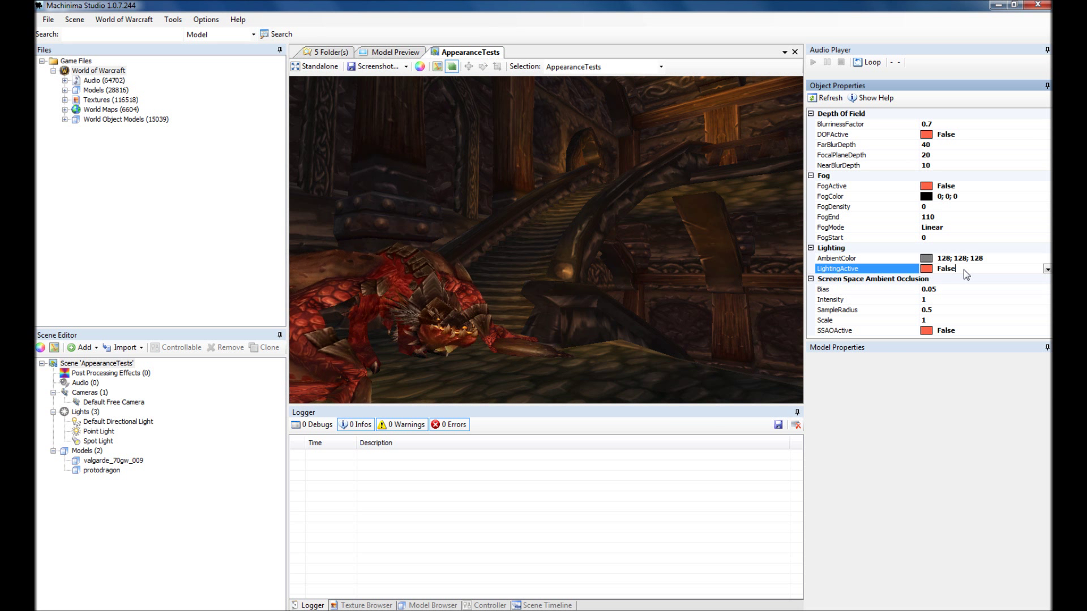
{"action": "double_click", "coordinate": [963, 269]}
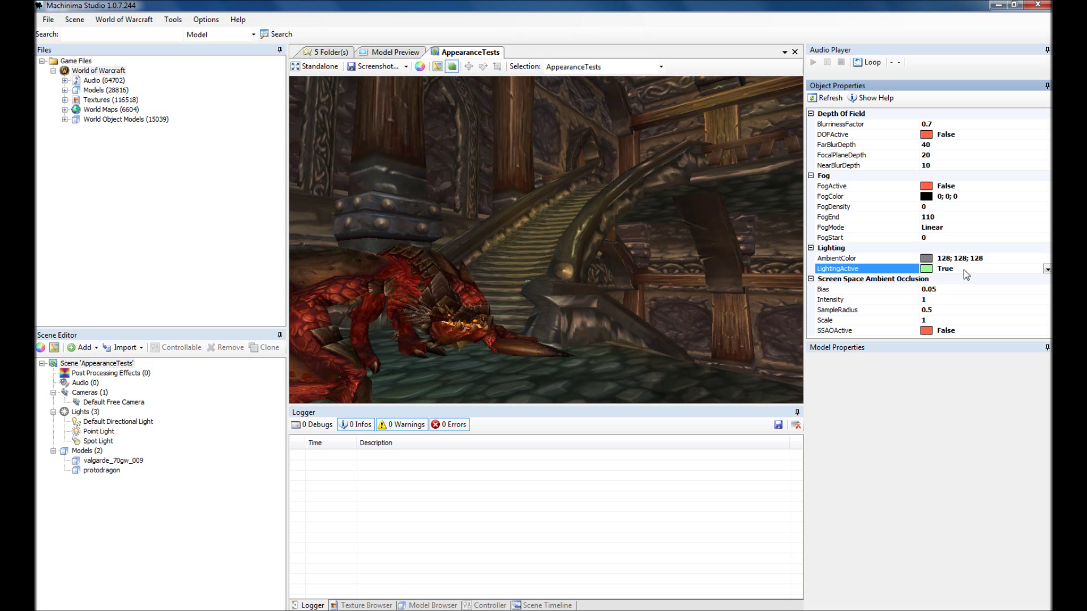
{"action": "double_click", "coordinate": [963, 269]}
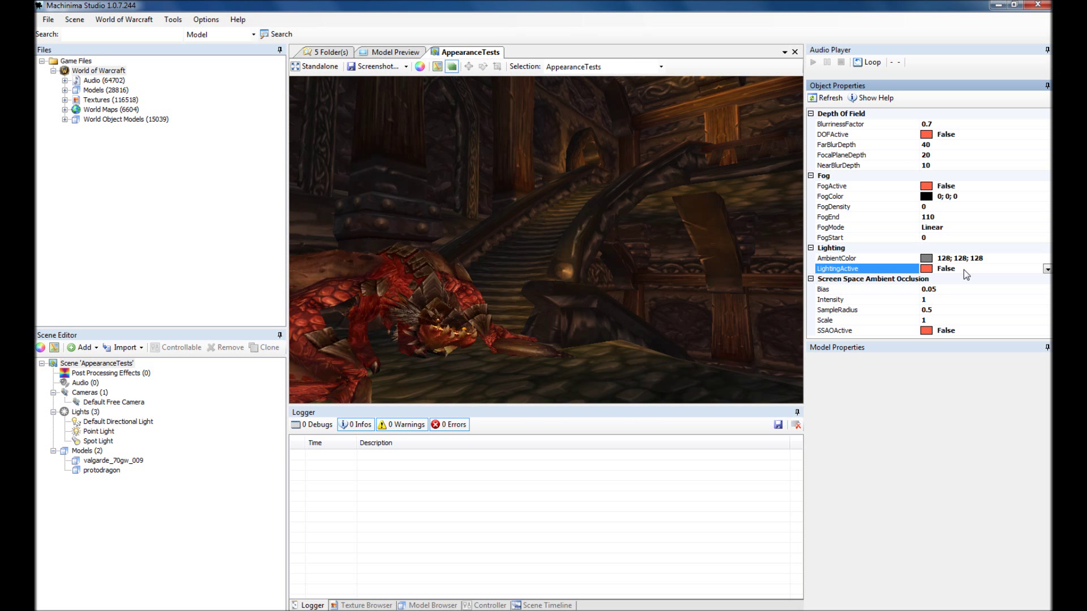
{"action": "double_click", "coordinate": [964, 270]}
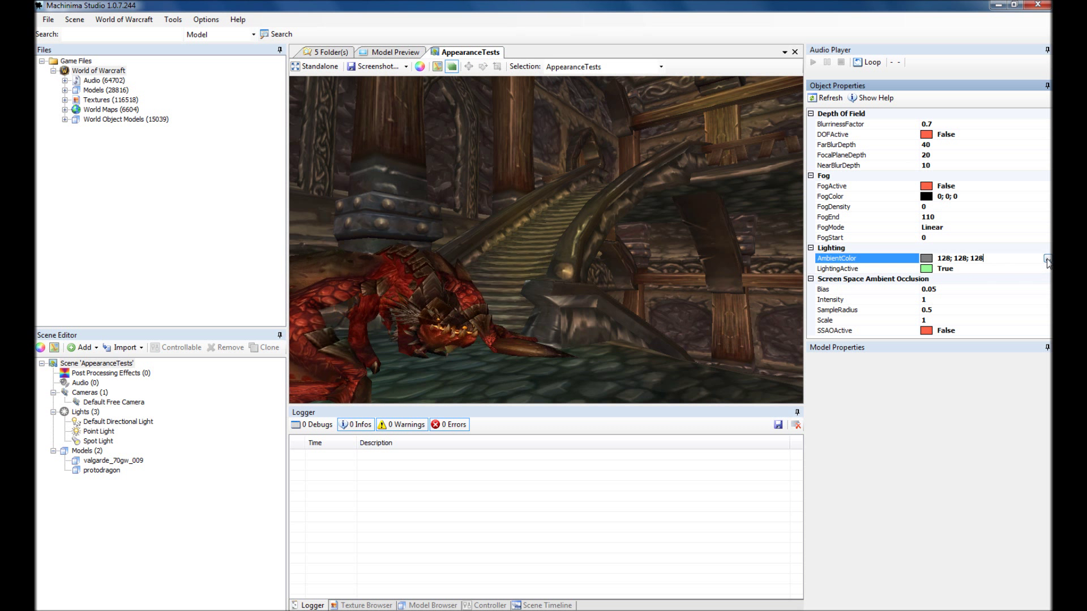
Try the orange ambient color 255; 128; 0 on the scene lighting and restore it to 128; 128; 128
{"action": "double_click", "coordinate": [1026, 259]}
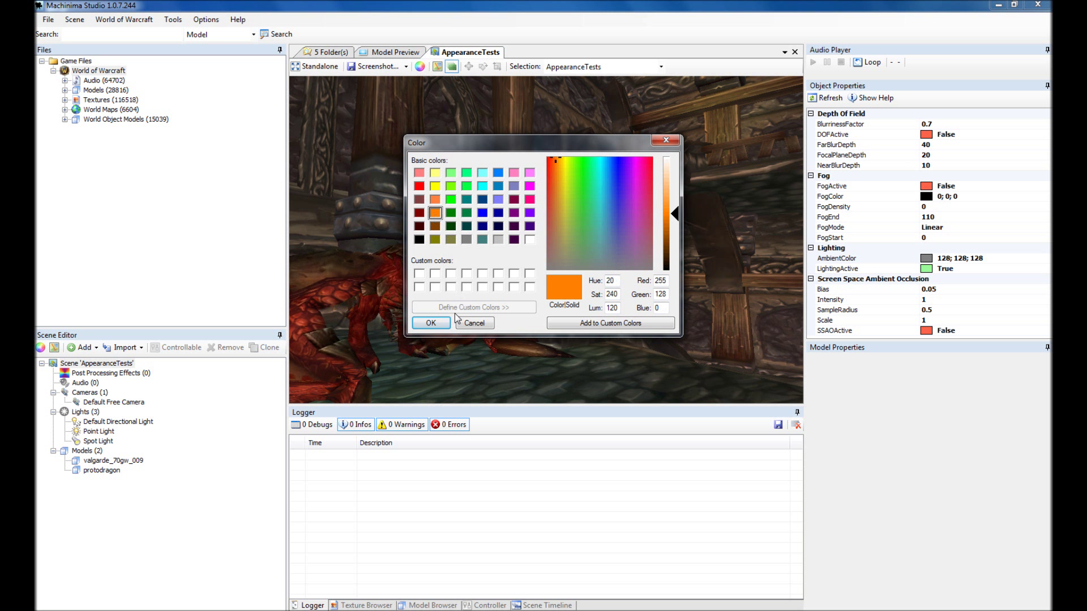
{"action": "left_click", "coordinate": [431, 323]}
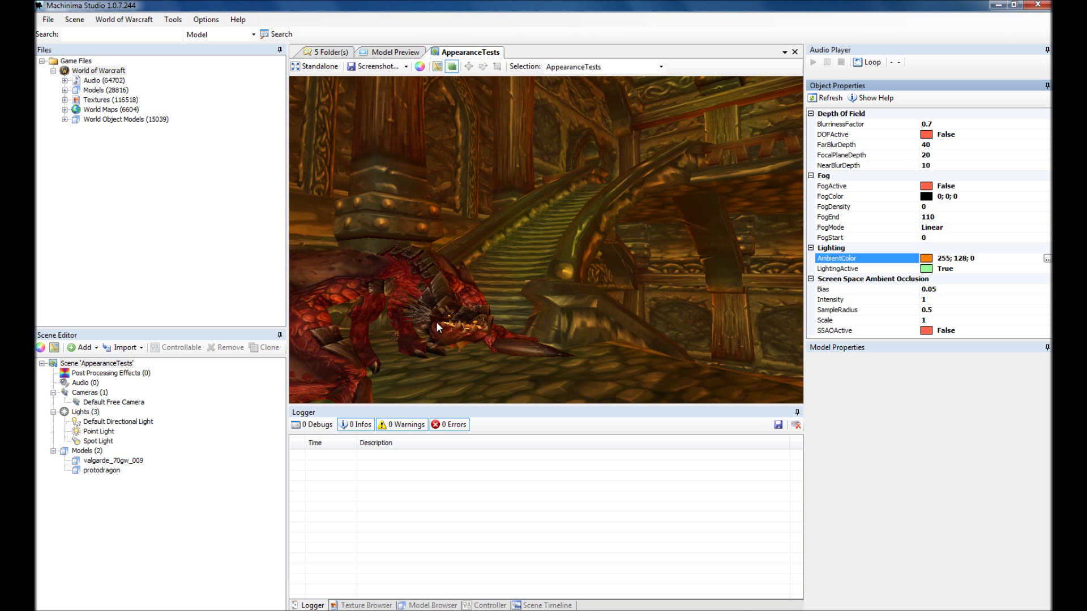
{"action": "left_click", "coordinate": [1046, 260]}
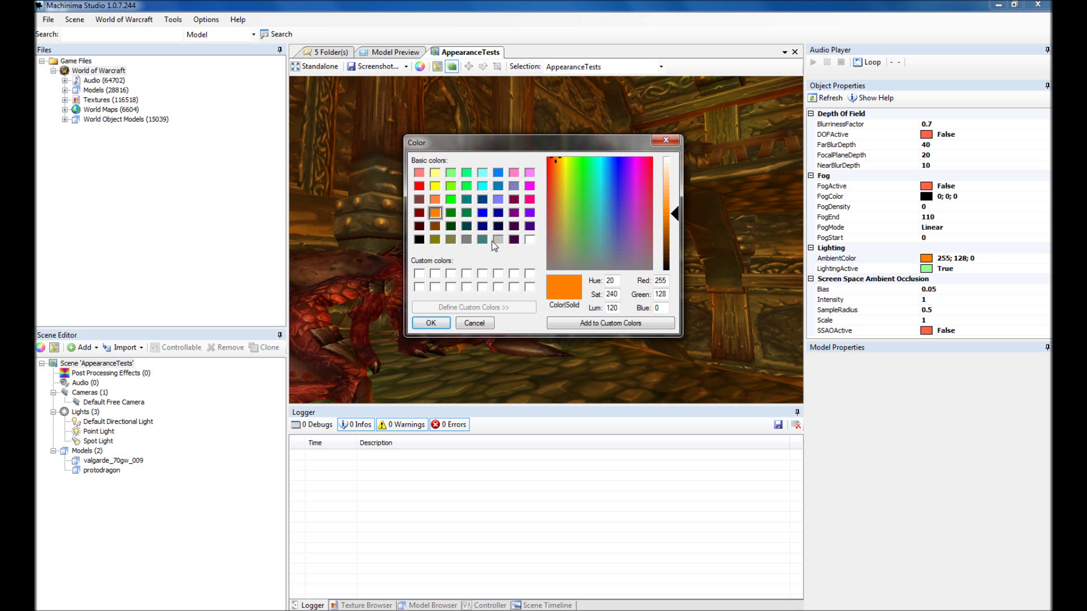
{"action": "left_click", "coordinate": [438, 323]}
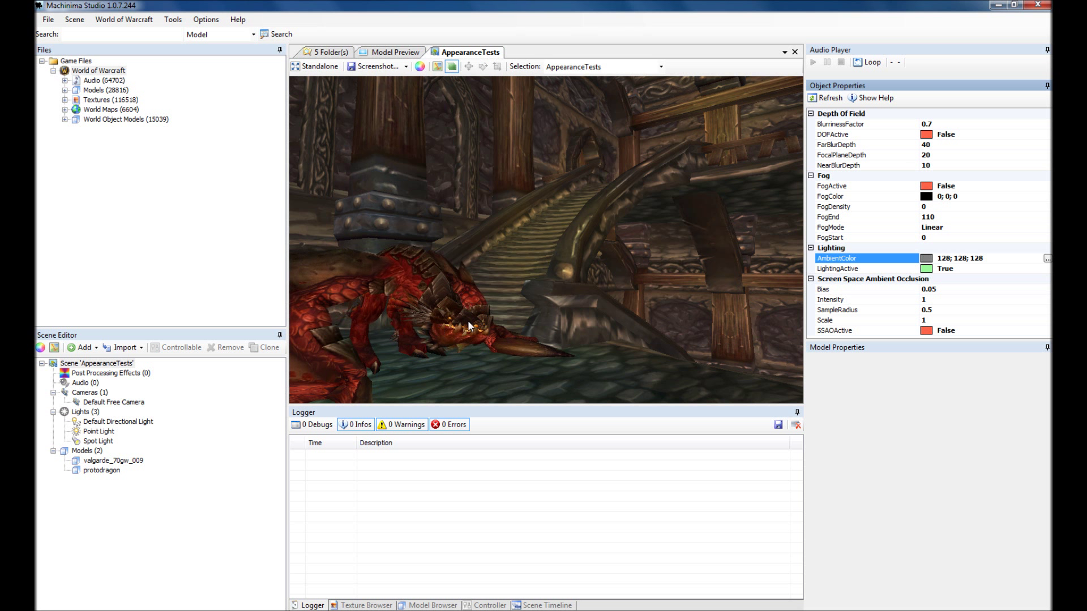
Toggle the scene's fog to compare the effect, ending with FogActive set to True
{"action": "left_click", "coordinate": [984, 189]}
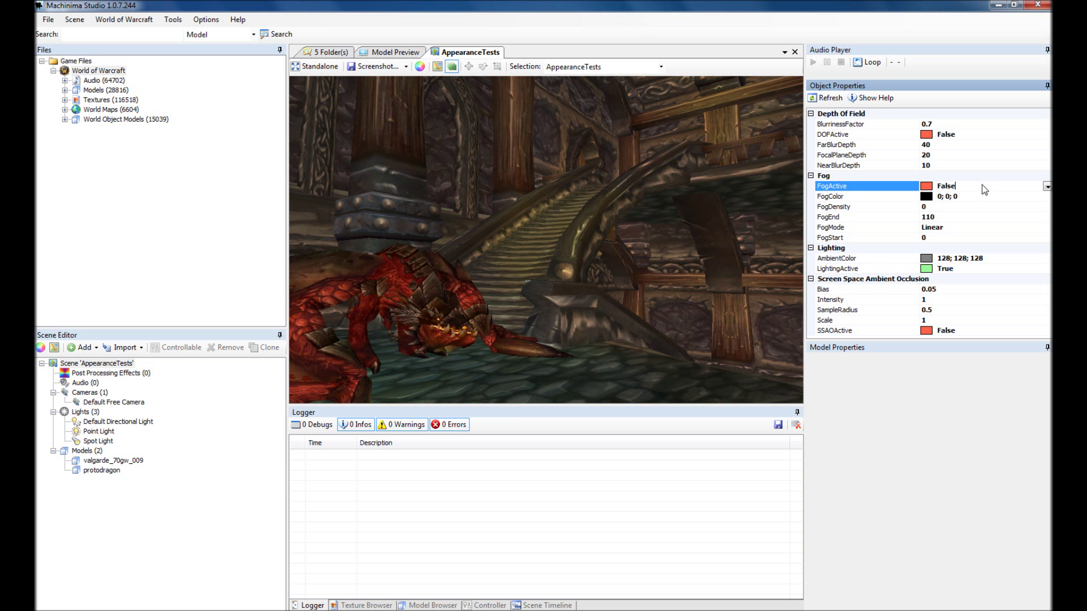
{"action": "double_click", "coordinate": [985, 187]}
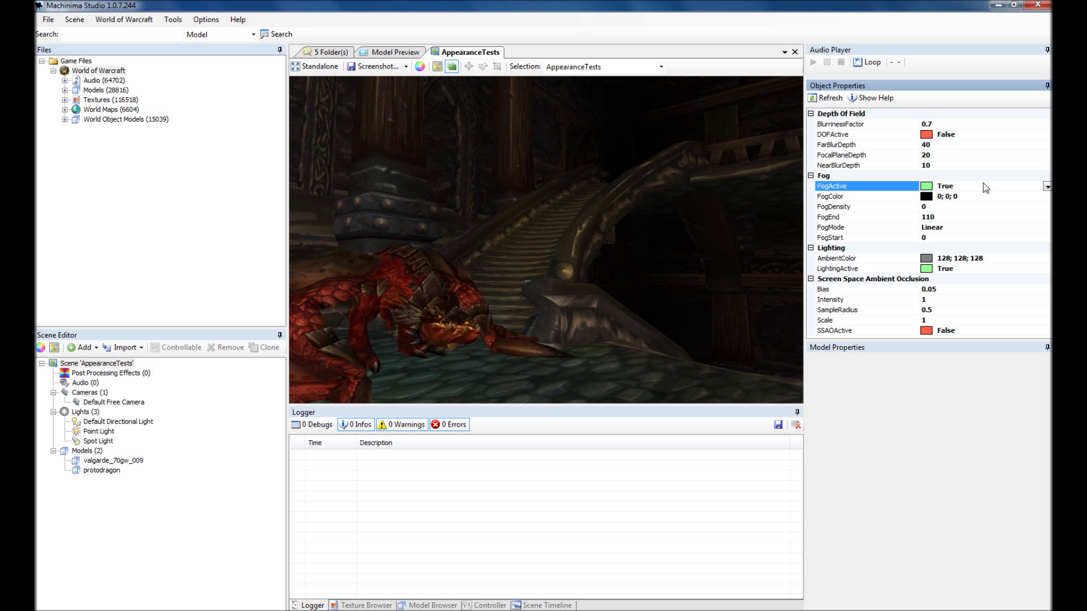
{"action": "double_click", "coordinate": [985, 187]}
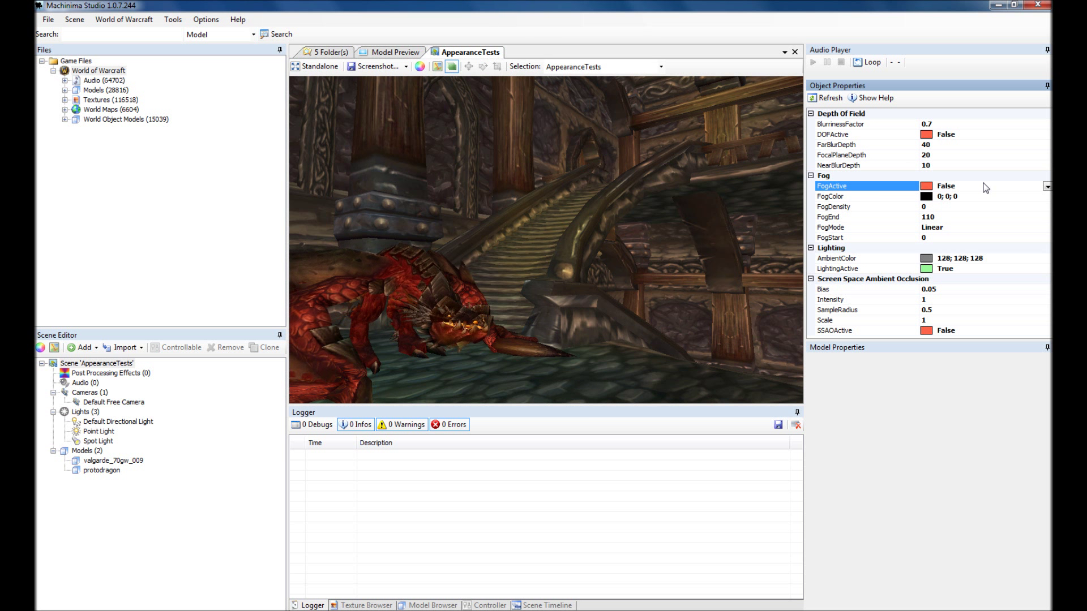
{"action": "double_click", "coordinate": [986, 187]}
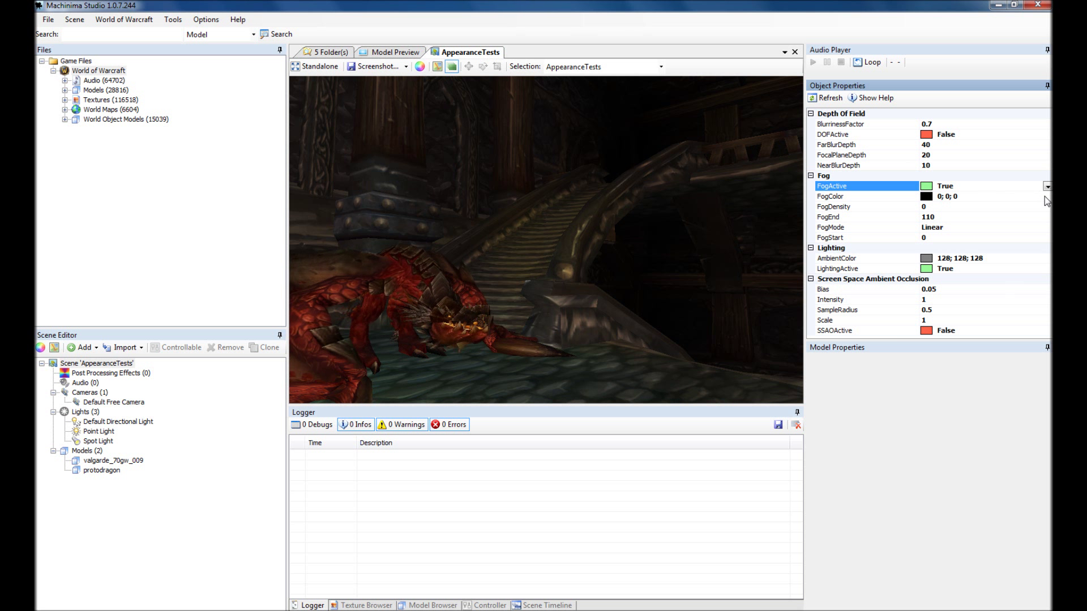
Toggle screen space ambient occlusion on and off twice to compare its effect, ending with SSAOActive set to False
{"action": "left_click", "coordinate": [1001, 332]}
{"action": "double_click", "coordinate": [992, 332]}
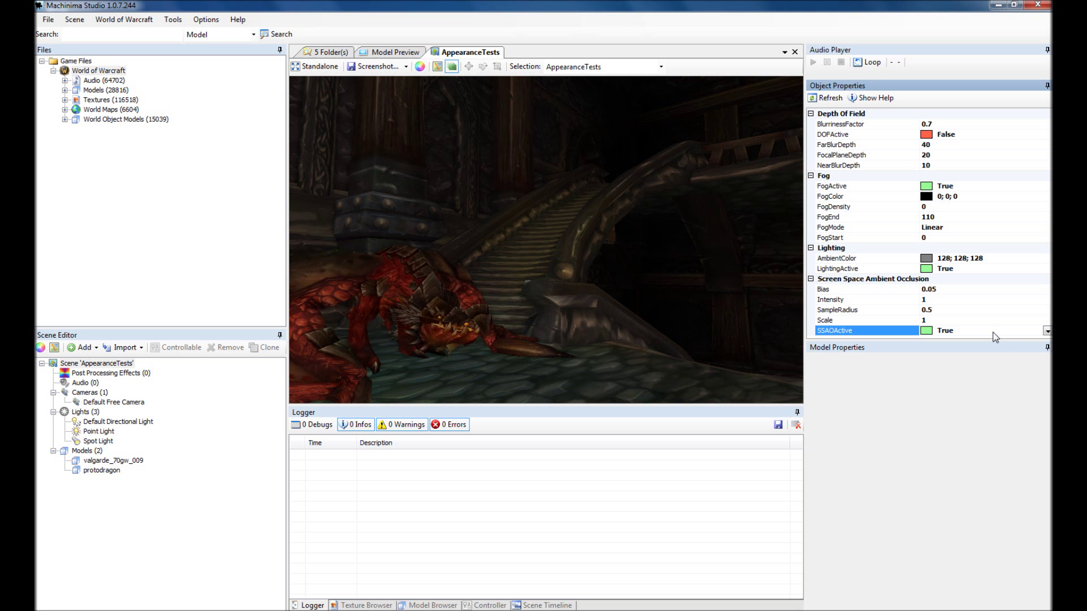
{"action": "double_click", "coordinate": [993, 332]}
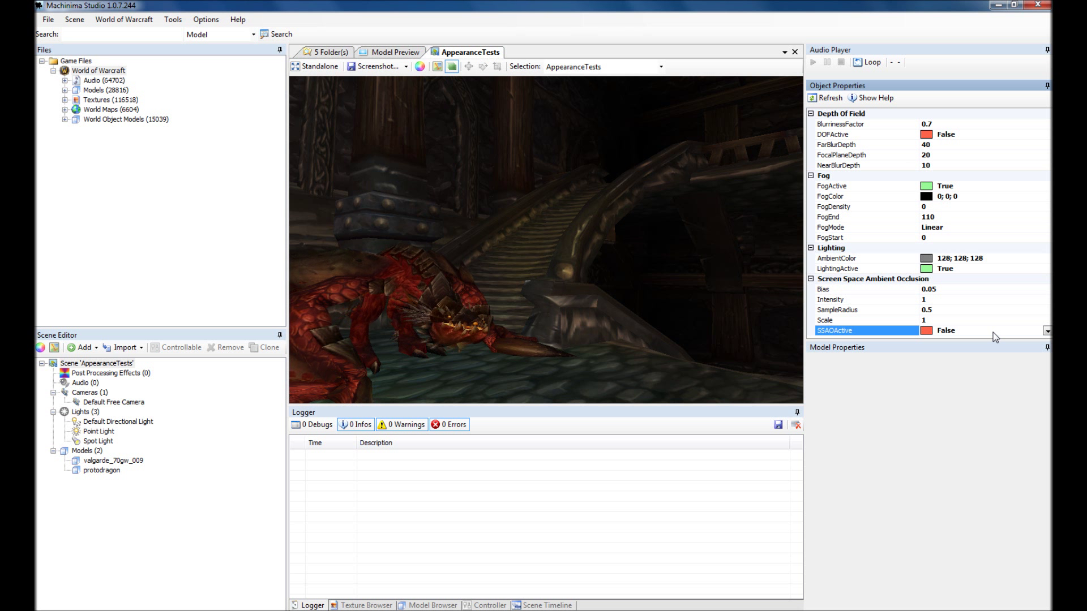
{"action": "double_click", "coordinate": [993, 332]}
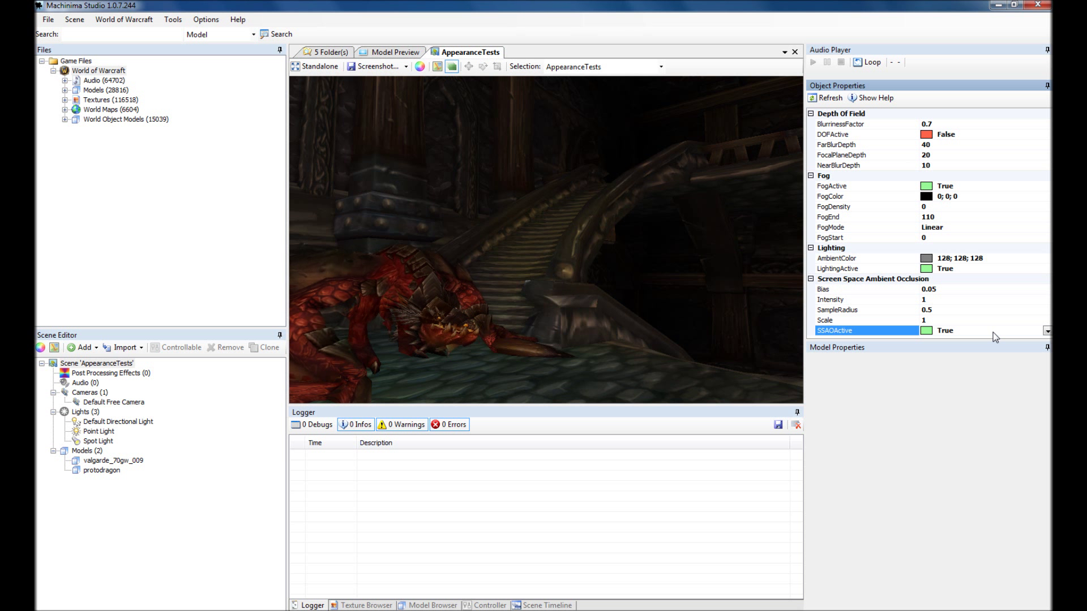
{"action": "double_click", "coordinate": [993, 332]}
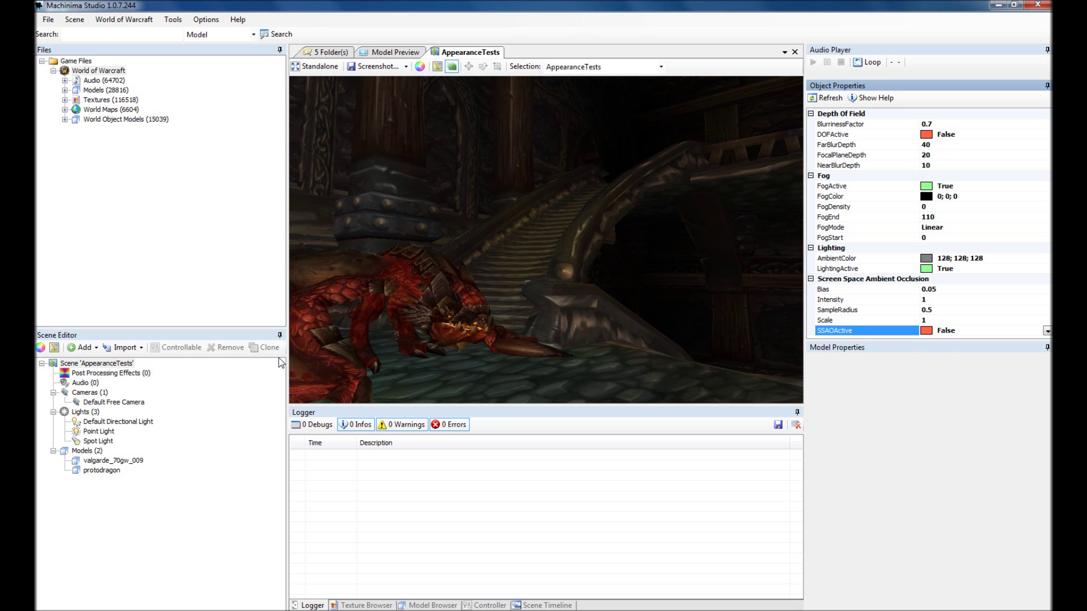
Rotate the Default Directional Light to a direction of about X -0.13, Y -0.25, Z 0.96
{"action": "left_click", "coordinate": [108, 422]}
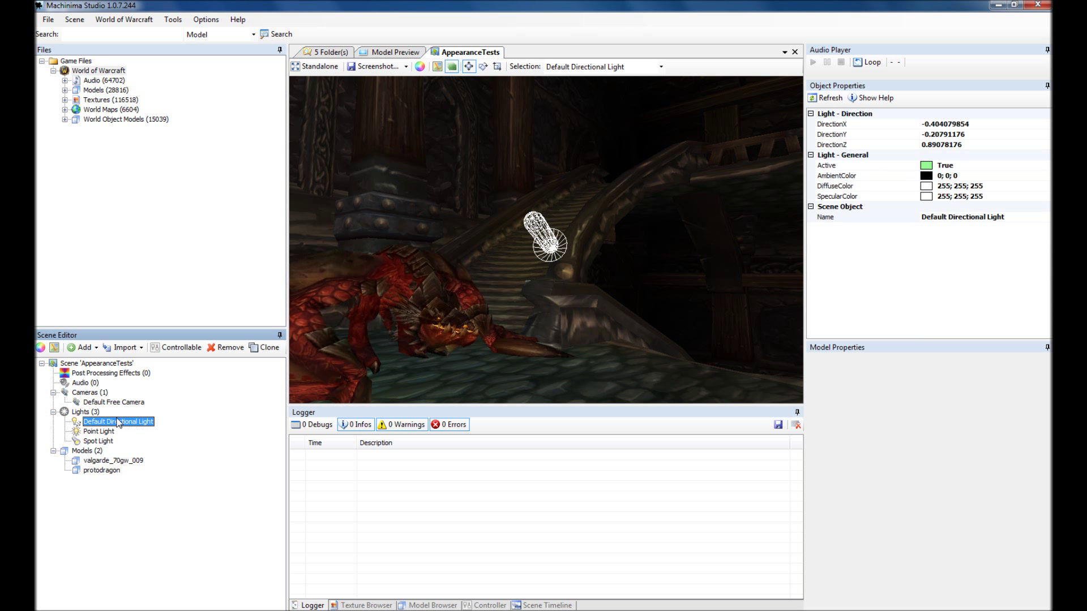
{"action": "left_click", "coordinate": [483, 67]}
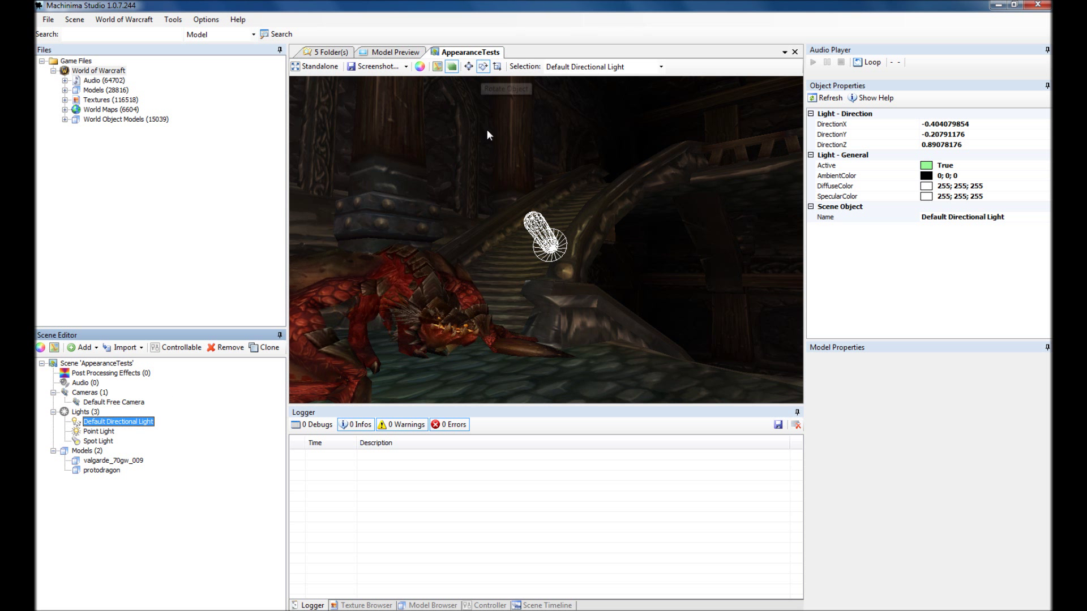
{"action": "left_click_drag", "start_coordinate": [502, 201], "coordinate": [478, 202]}
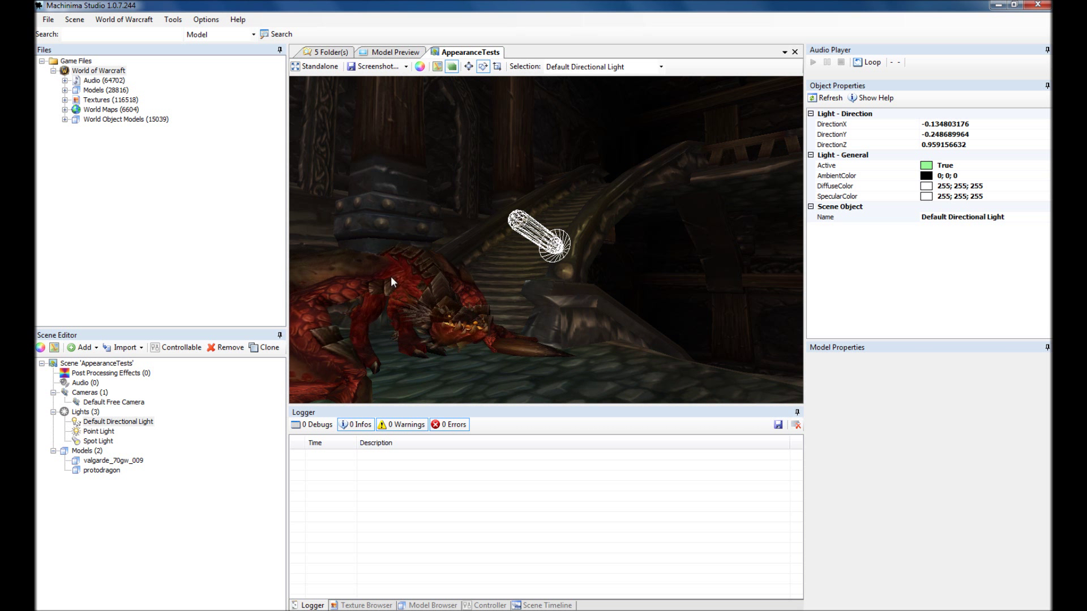
Move the Point Light to about X -11.06, Y 2.47, Z 6.59 and adjust its range, ending at 20
{"action": "left_click", "coordinate": [99, 433]}
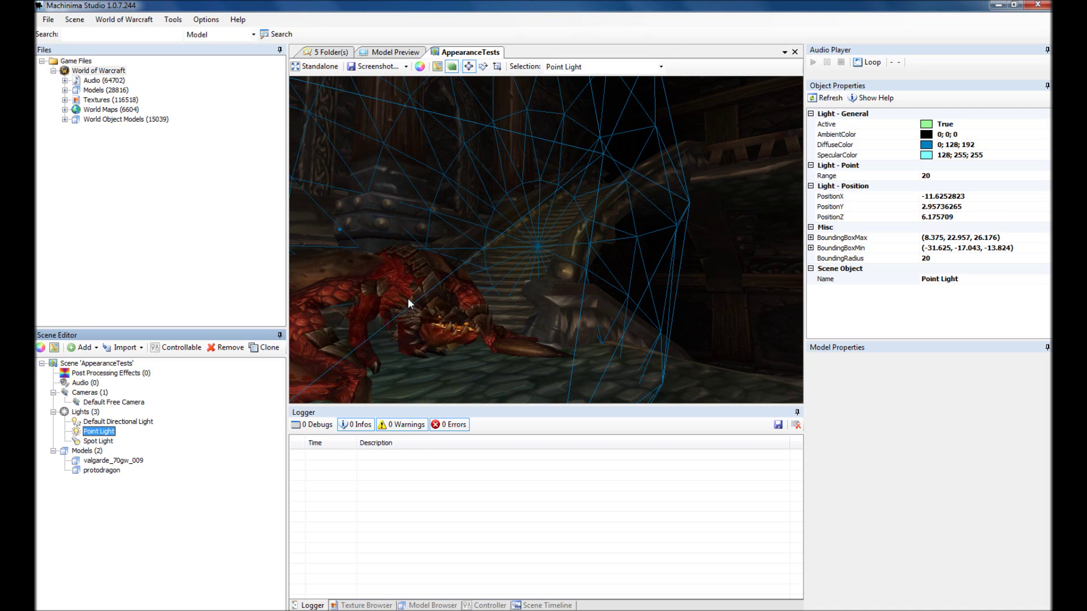
{"action": "mouse_move", "coordinate": [408, 299]}
{"action": "left_mouse_down"}
{"action": "mouse_move", "coordinate": [410, 288]}
{"action": "mouse_move", "coordinate": [426, 292]}
{"action": "mouse_move", "coordinate": [416, 306]}
{"action": "mouse_move", "coordinate": [403, 300]}
{"action": "mouse_move", "coordinate": [416, 287]}
{"action": "mouse_move", "coordinate": [414, 303]}
{"action": "left_mouse_up"}
{"action": "scroll", "coordinate": [414, 303], "scroll_direction": "down", "scroll_amount": 2}
{"action": "scroll", "coordinate": [414, 303], "scroll_direction": "down", "scroll_amount": 2}
{"action": "scroll", "coordinate": [414, 304], "scroll_direction": "up", "scroll_amount": 2}
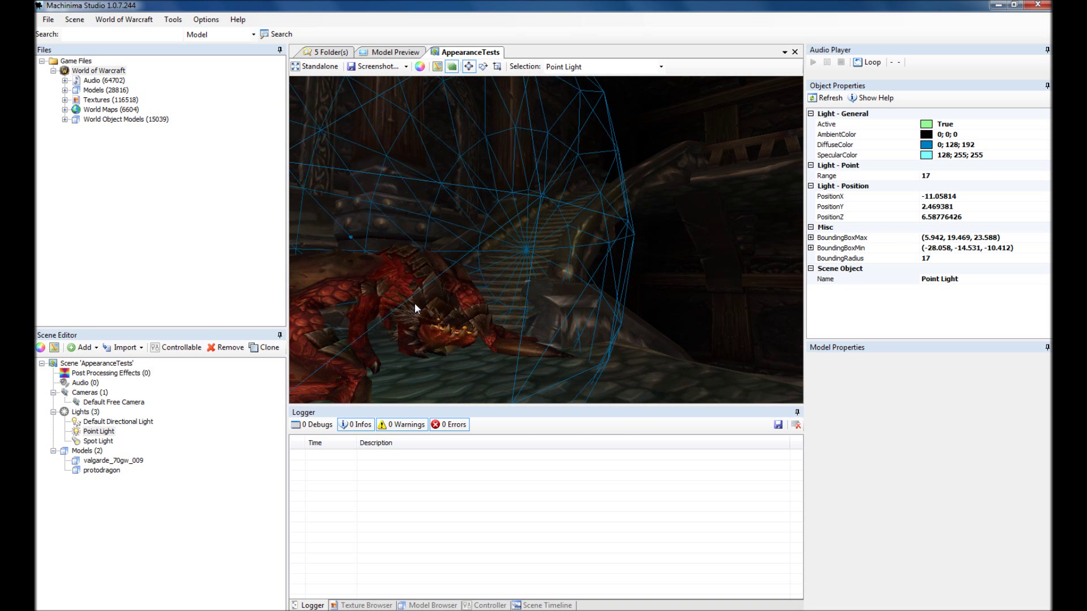
{"action": "scroll", "coordinate": [414, 304], "scroll_direction": "up", "scroll_amount": 2}
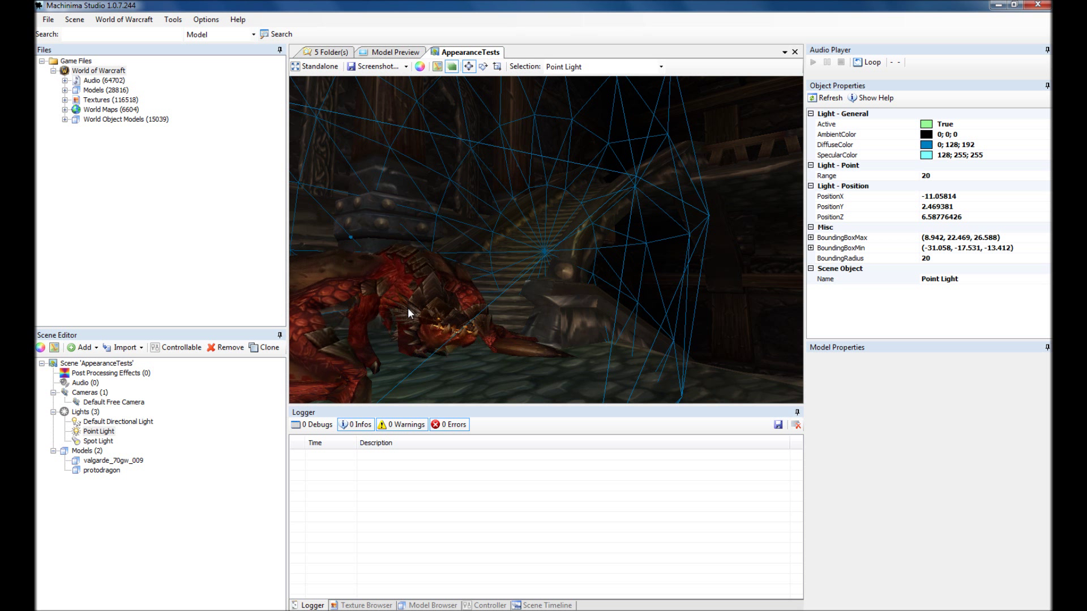
Move the Spot Light slightly to about X 4.49, Y 14.12, Z 9.72
{"action": "left_click", "coordinate": [103, 444]}
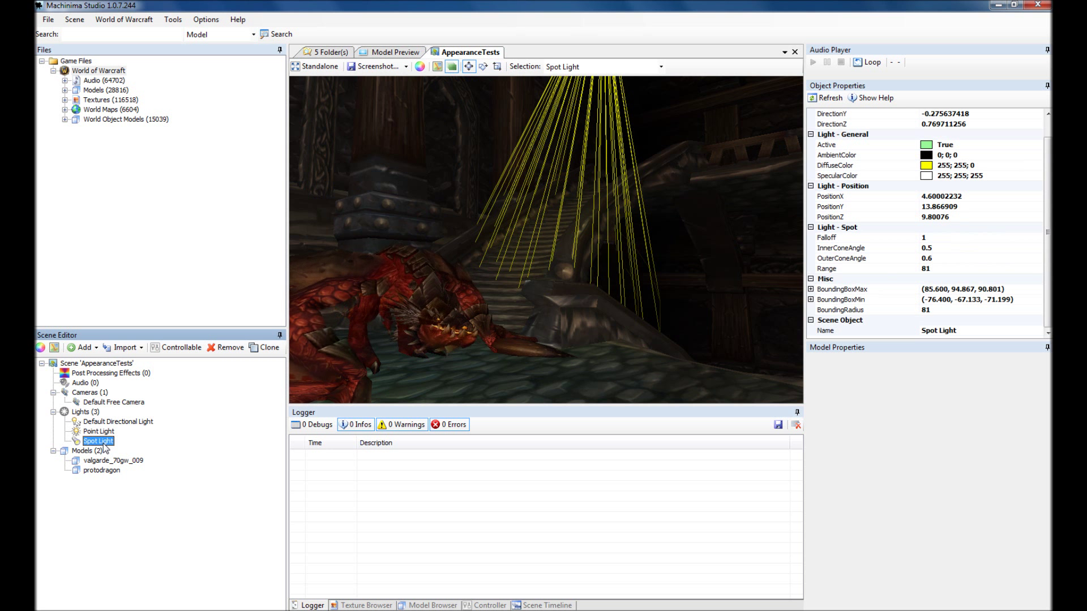
{"action": "mouse_move", "coordinate": [531, 307]}
{"action": "left_mouse_down"}
{"action": "mouse_move", "coordinate": [532, 336]}
{"action": "mouse_move", "coordinate": [459, 363]}
{"action": "mouse_move", "coordinate": [457, 337]}
{"action": "mouse_move", "coordinate": [481, 309]}
{"action": "mouse_move", "coordinate": [517, 295]}
{"action": "mouse_move", "coordinate": [520, 307]}
{"action": "left_mouse_up"}
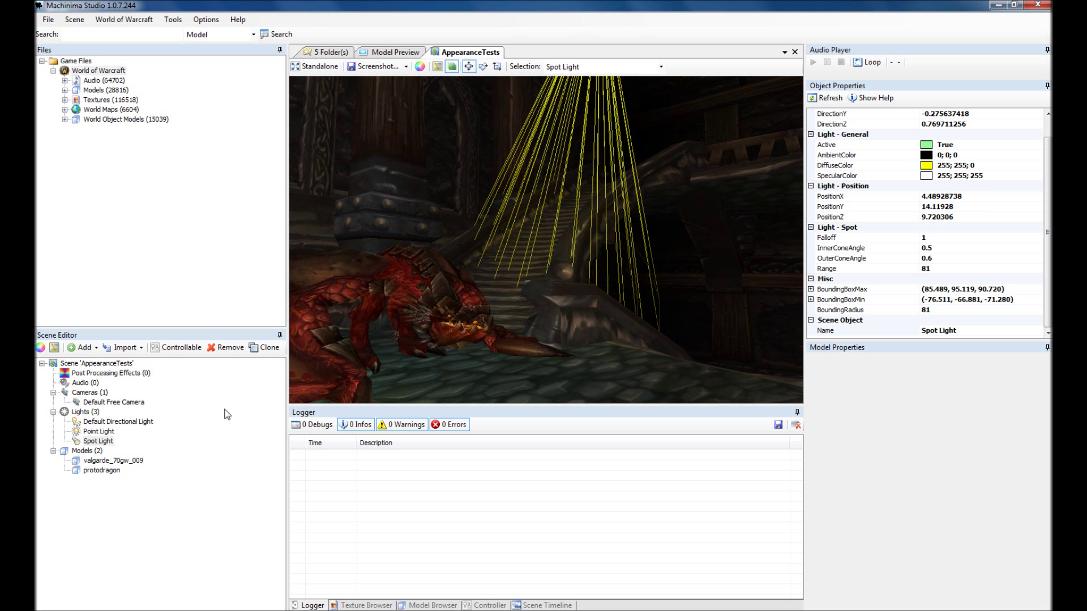
Open the Appearance Editor for the whole protodragon model and move it clear of the dragon in the viewport
{"action": "left_click", "coordinate": [98, 461]}
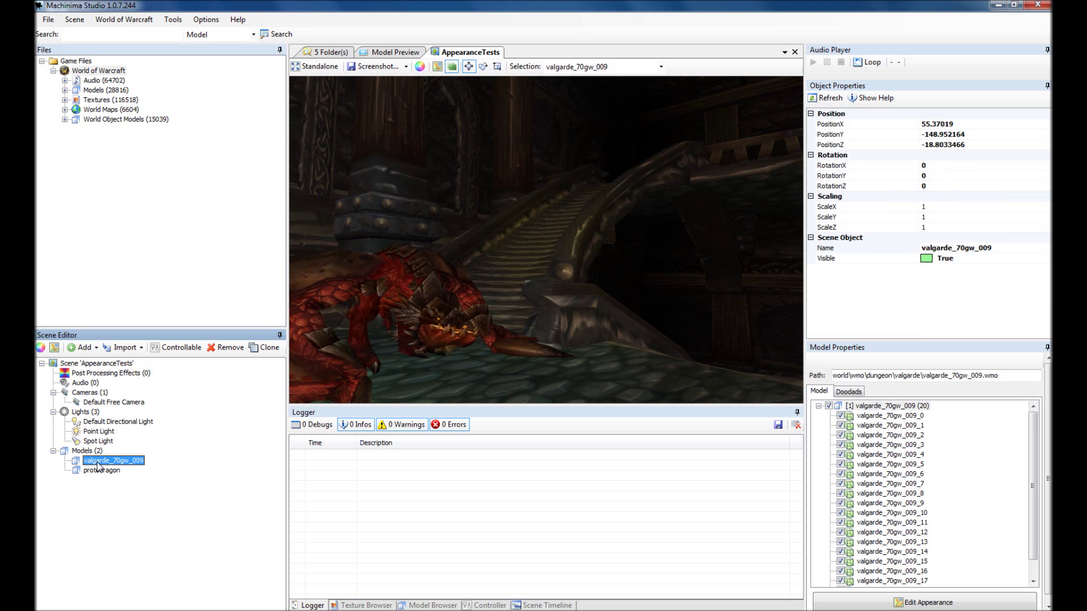
{"action": "left_click", "coordinate": [99, 470]}
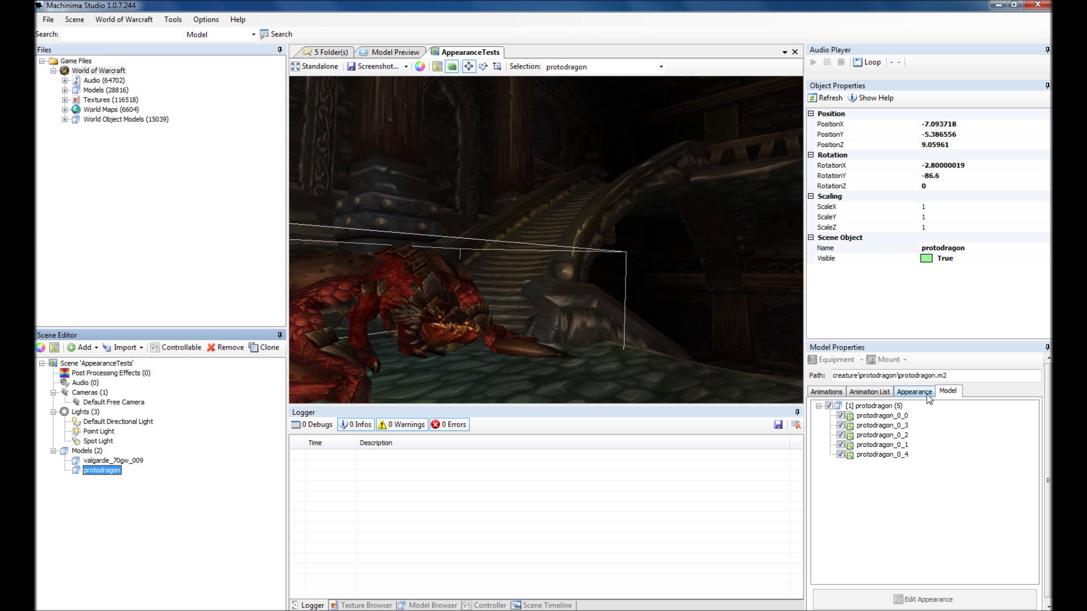
{"action": "left_click", "coordinate": [945, 392]}
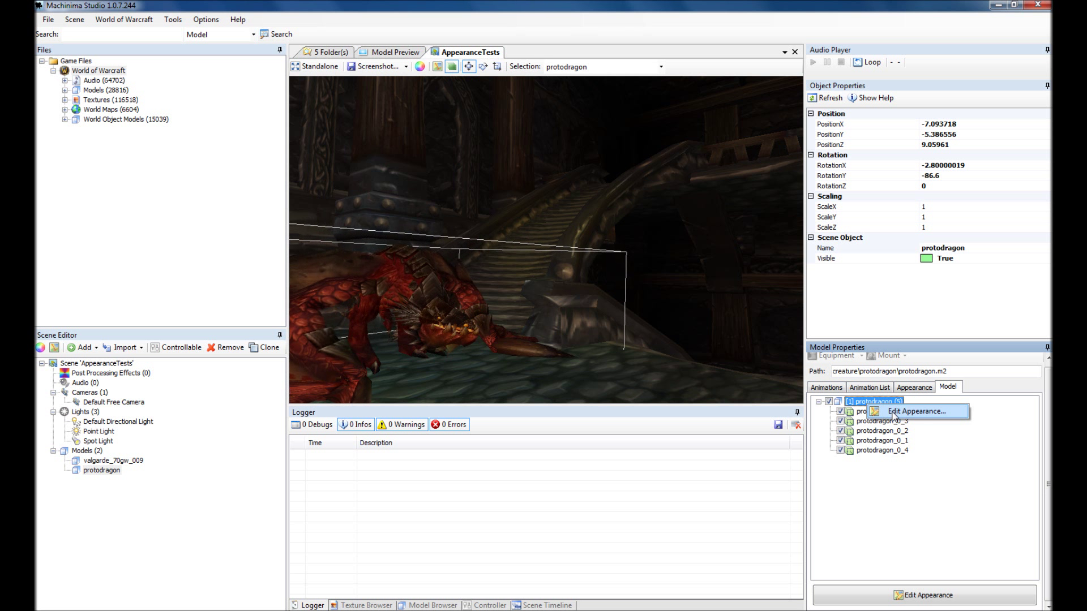
{"action": "left_click", "coordinate": [893, 413]}
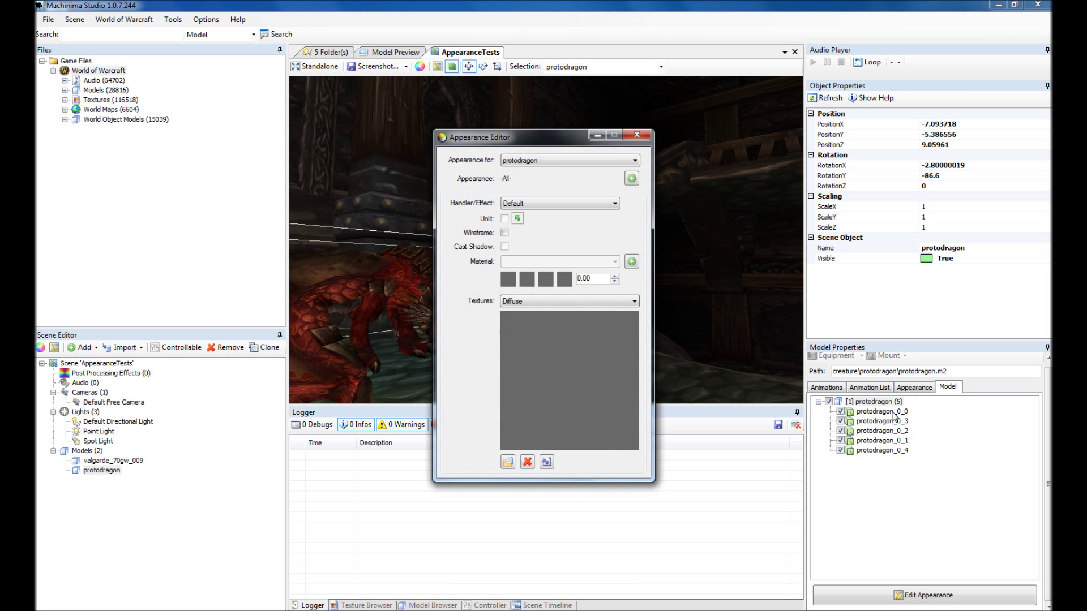
{"action": "left_click_drag", "start_coordinate": [536, 136], "coordinate": [788, 142]}
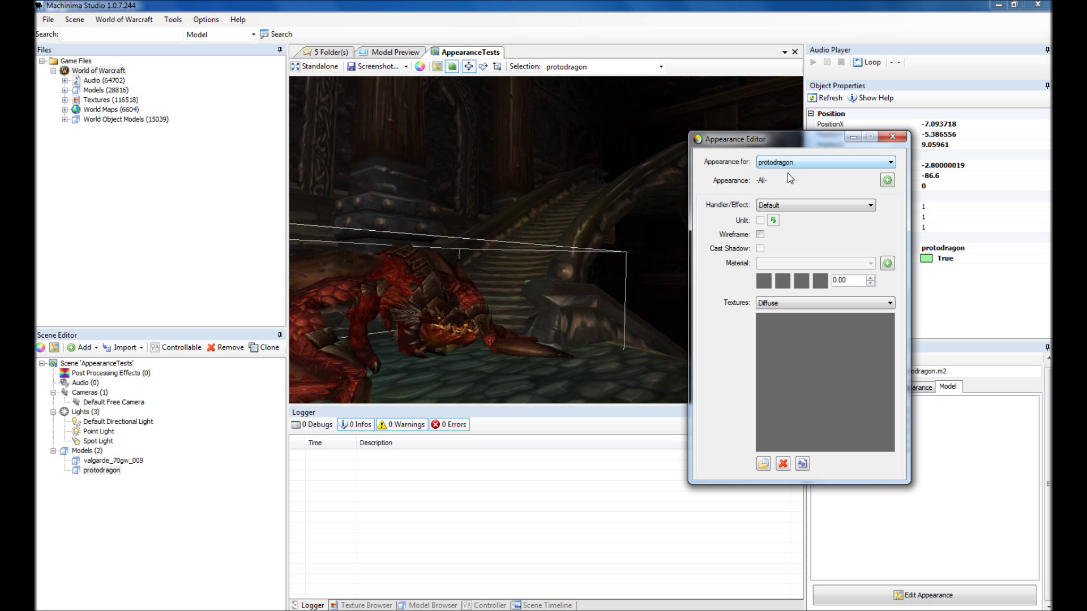
Apply the Per Pixel Lighting effect to the whole protodragon model
{"action": "left_click", "coordinate": [786, 205]}
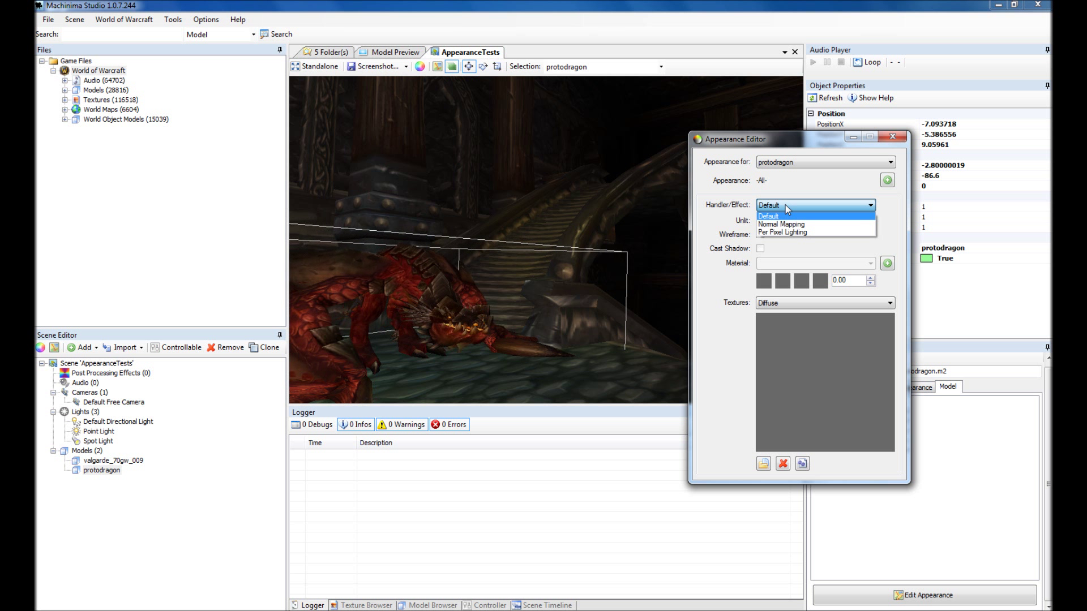
{"action": "left_click", "coordinate": [785, 205]}
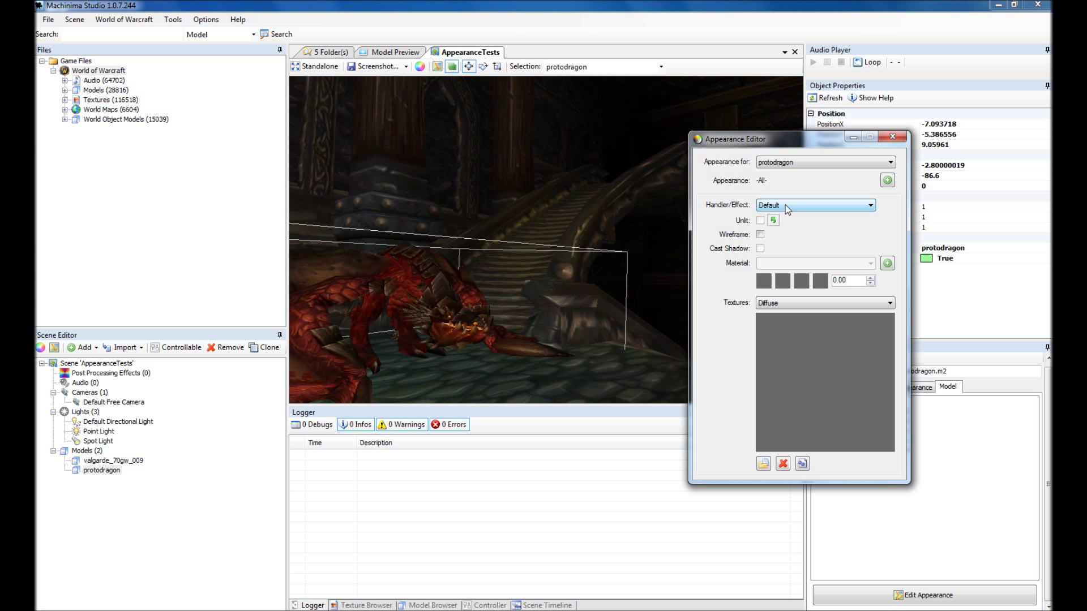
{"action": "left_click", "coordinate": [786, 205]}
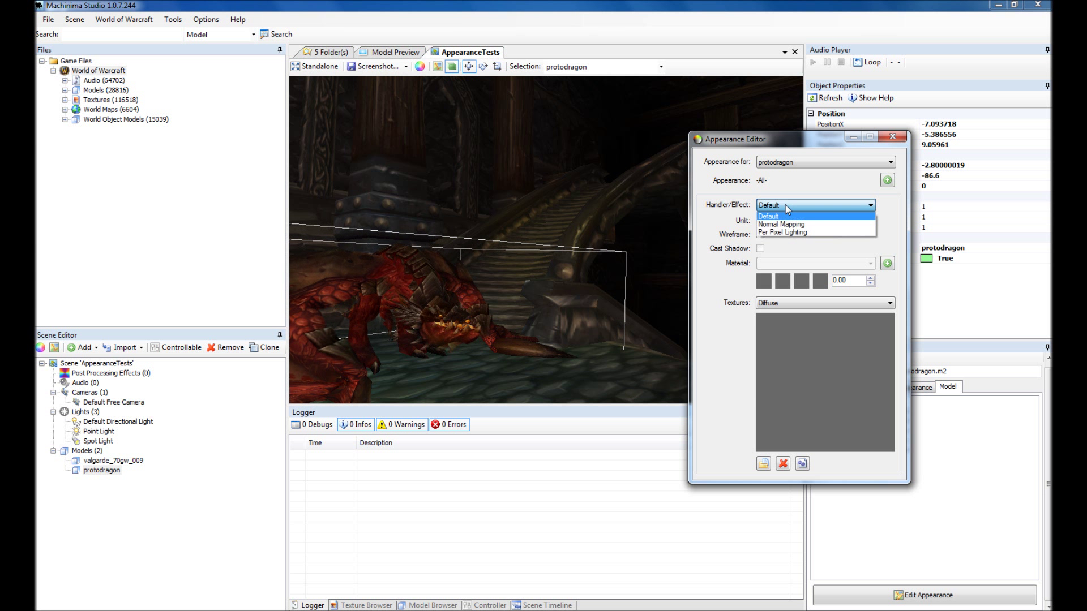
{"action": "left_click", "coordinate": [785, 232]}
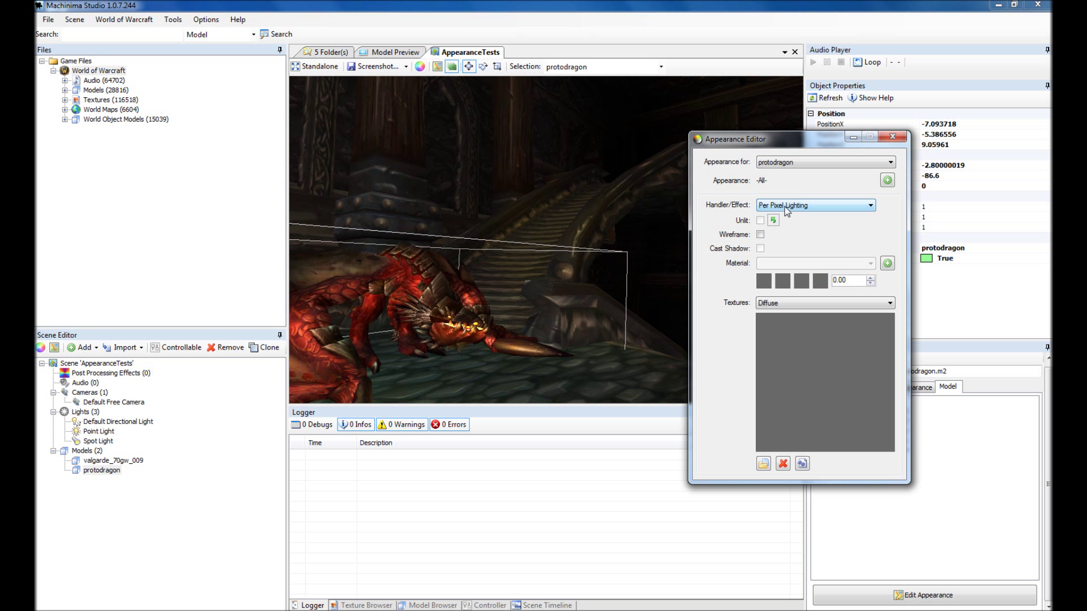
Set the protodragon model's effect to Normal Mapping and close the Appearance Editor
{"action": "left_click", "coordinate": [786, 207]}
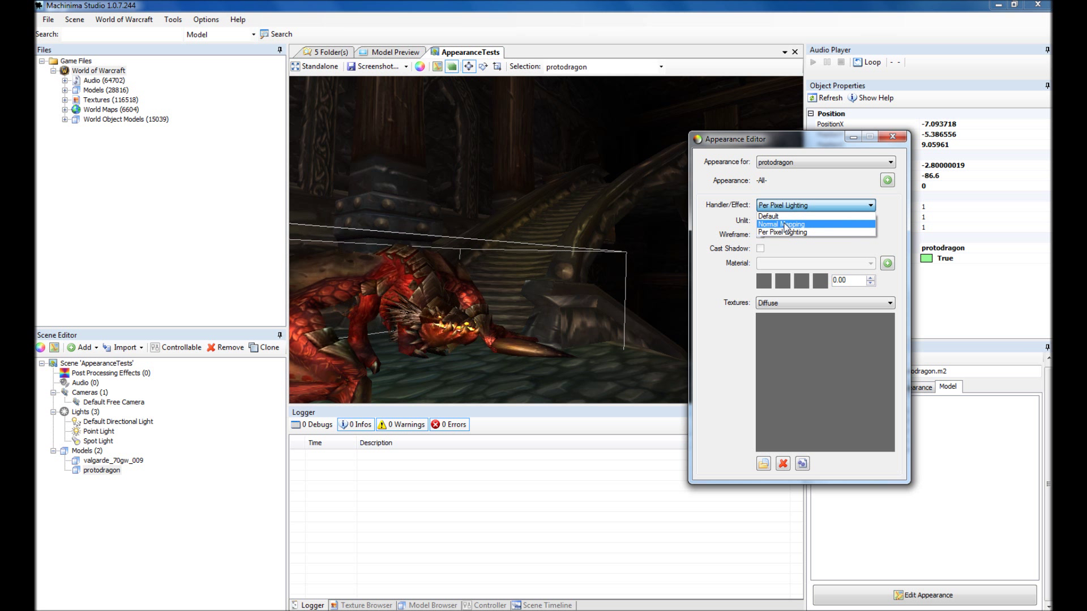
{"action": "left_click", "coordinate": [786, 225]}
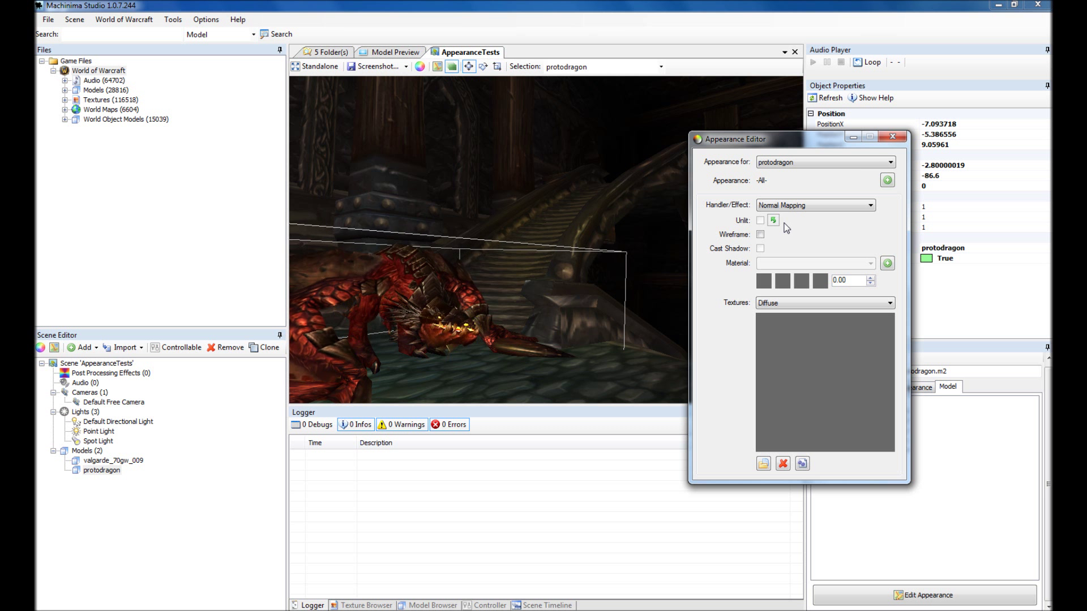
{"action": "left_click", "coordinate": [893, 137]}
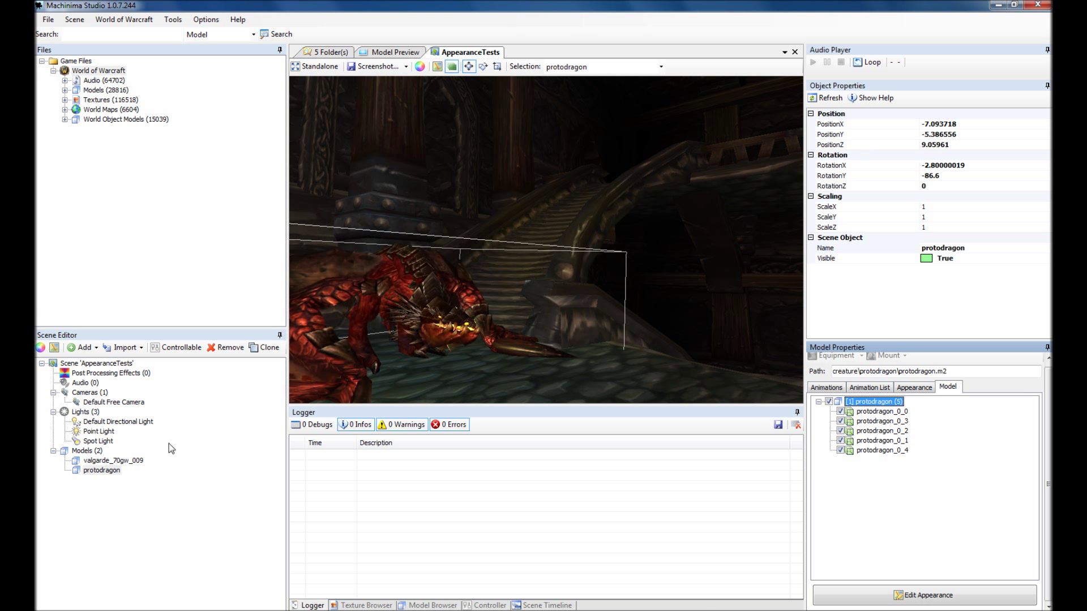
Open the Appearance Editor for the whole valgarde_70gw_009 model, clear of the dragon, and set its effect to Per Pixel Lighting
{"action": "left_click", "coordinate": [109, 463]}
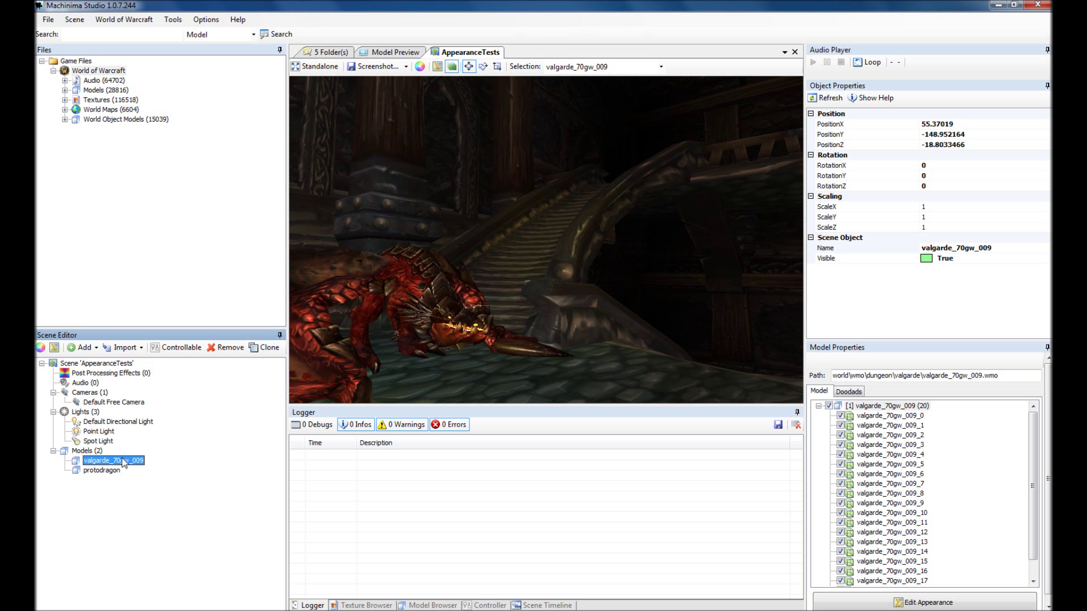
{"action": "right_click", "coordinate": [864, 408]}
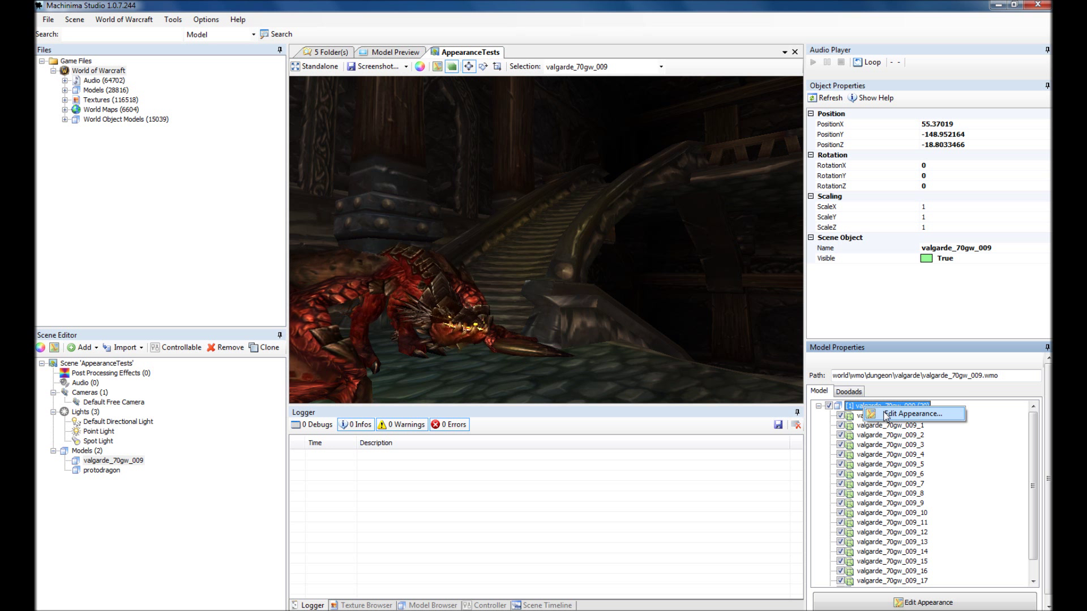
{"action": "left_click", "coordinate": [887, 415]}
{"action": "left_click_drag", "start_coordinate": [553, 145], "coordinate": [835, 142]}
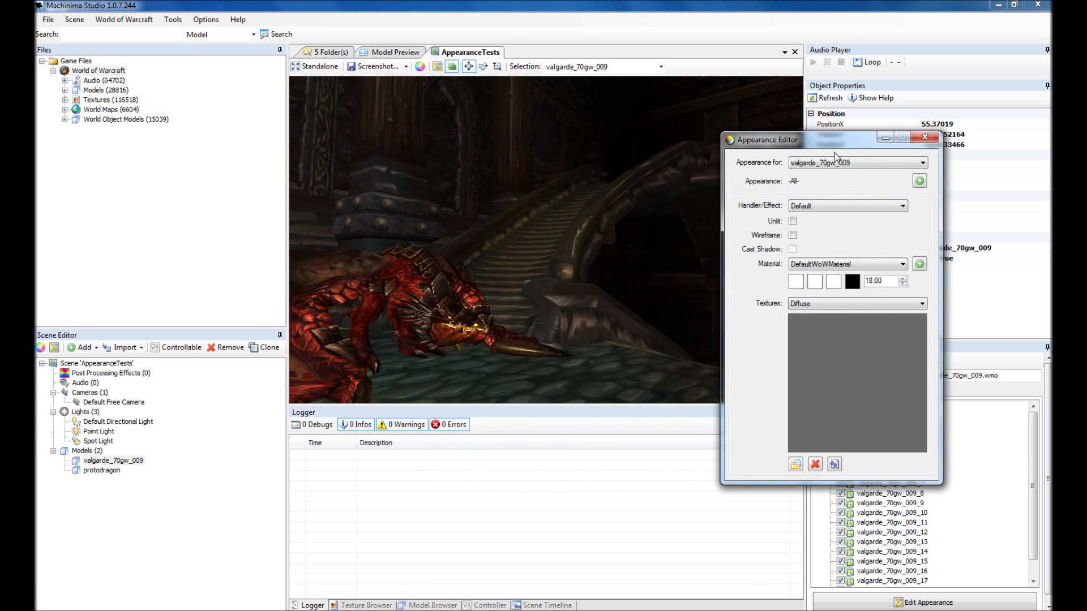
{"action": "left_click", "coordinate": [832, 205]}
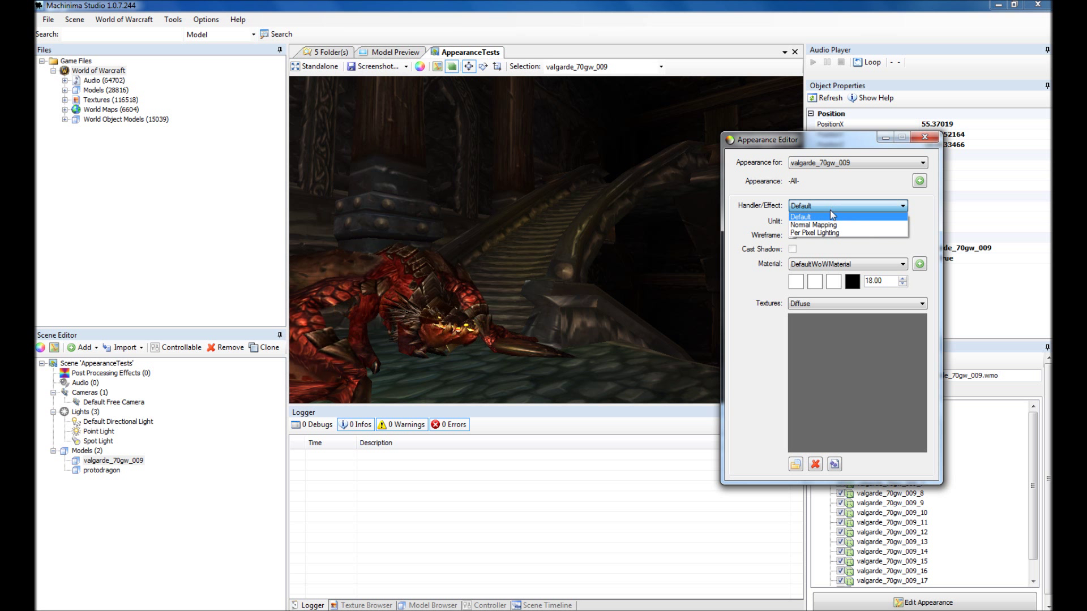
{"action": "left_click", "coordinate": [831, 233]}
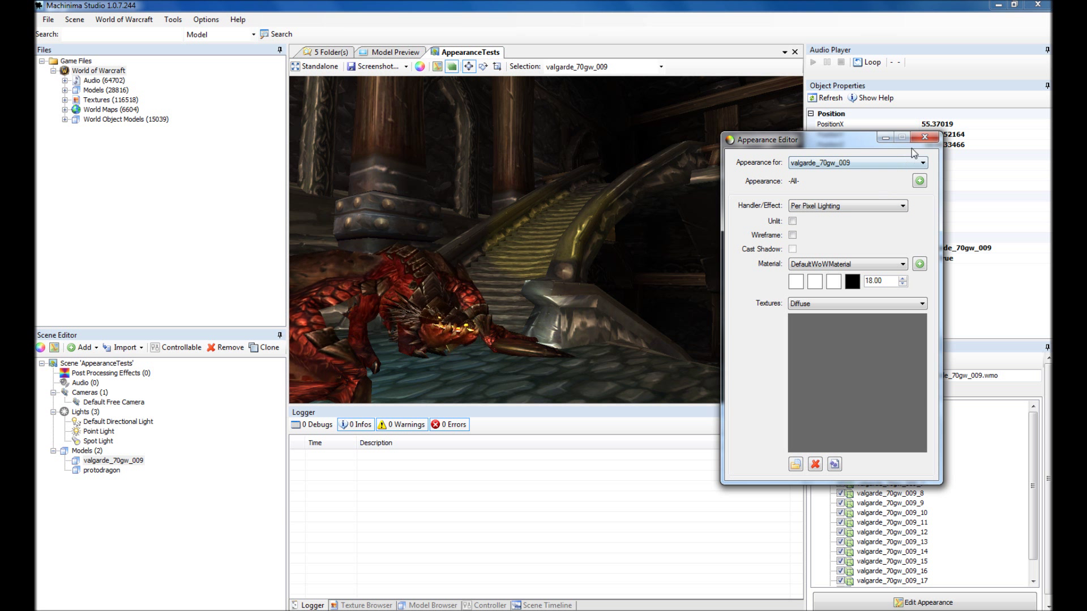
Choose the stone floor part valgarde_70gw_009_8 for appearance editing and identify it by switching its wireframe display on and off
{"action": "left_click", "coordinate": [905, 164]}
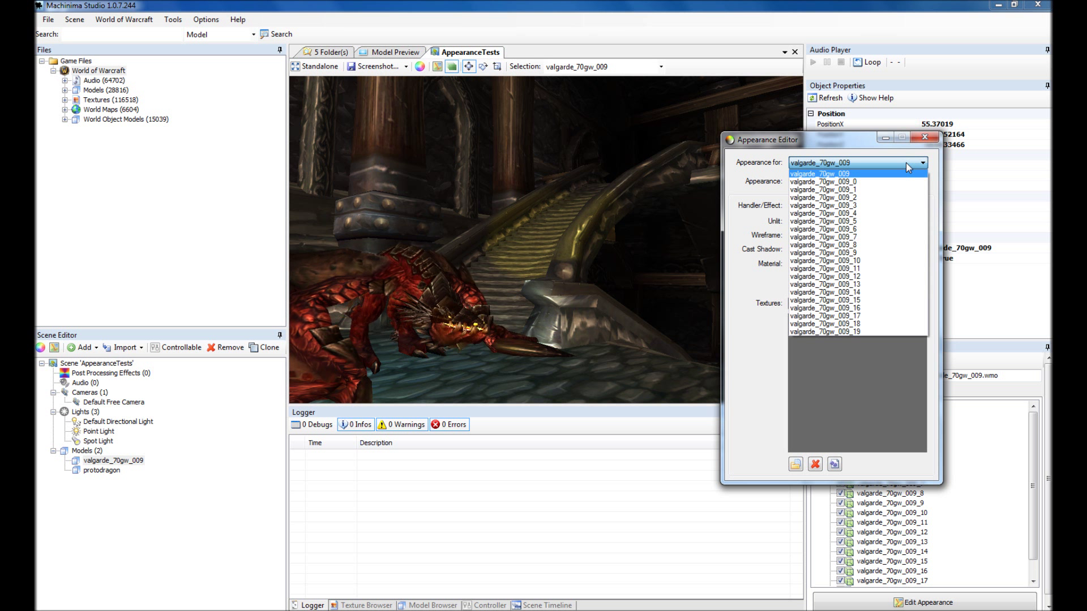
{"action": "left_click", "coordinate": [905, 163]}
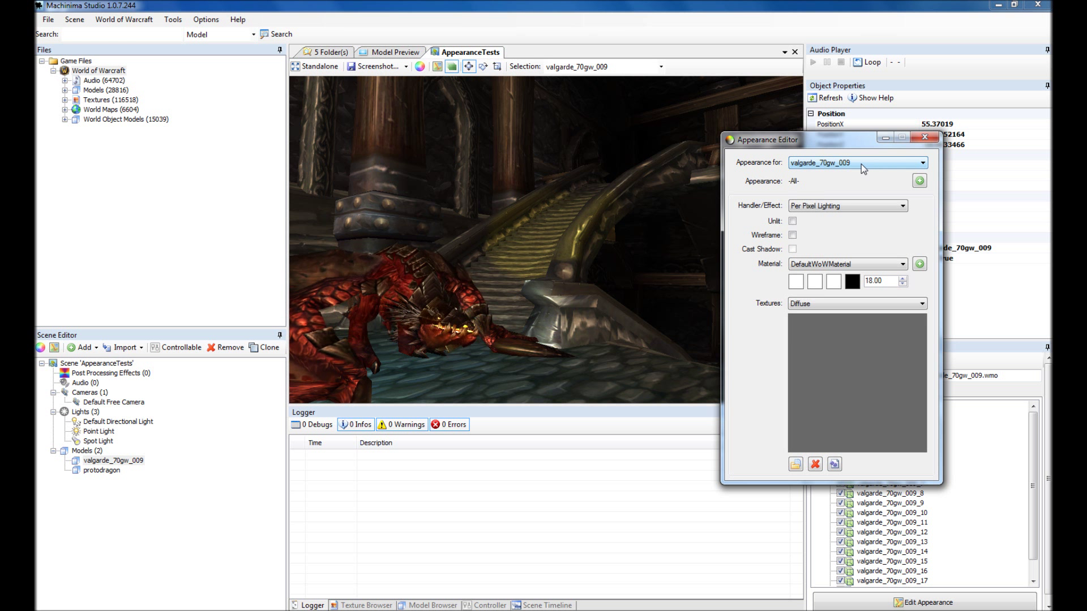
{"action": "scroll", "coordinate": [861, 164], "scroll_direction": "down", "scroll_amount": 1}
{"action": "scroll", "coordinate": [861, 164], "scroll_direction": "down", "scroll_amount": 4}
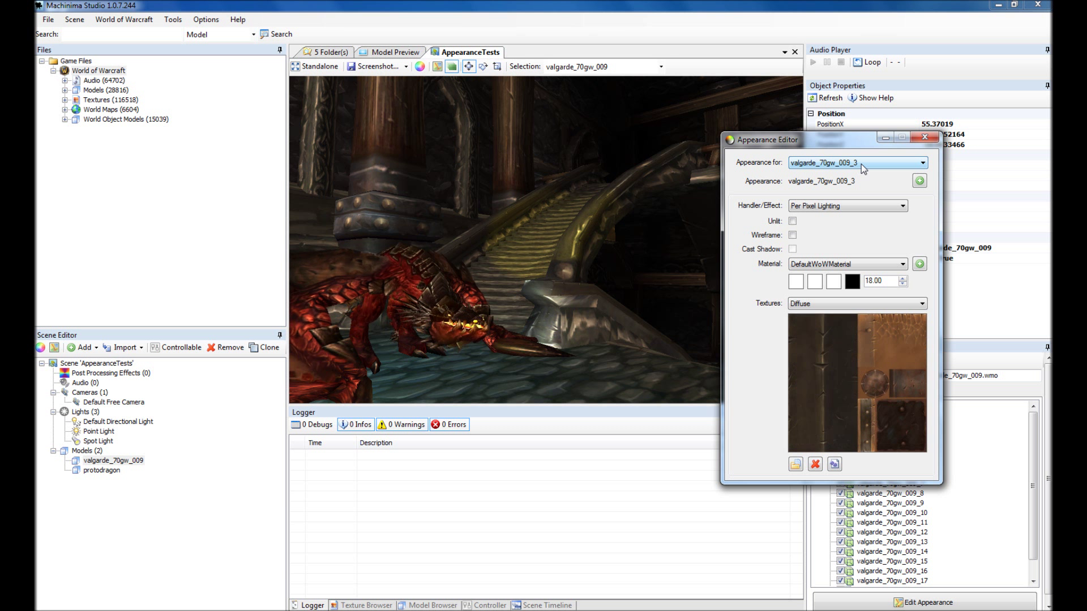
{"action": "scroll", "coordinate": [861, 164], "scroll_direction": "down", "scroll_amount": 4}
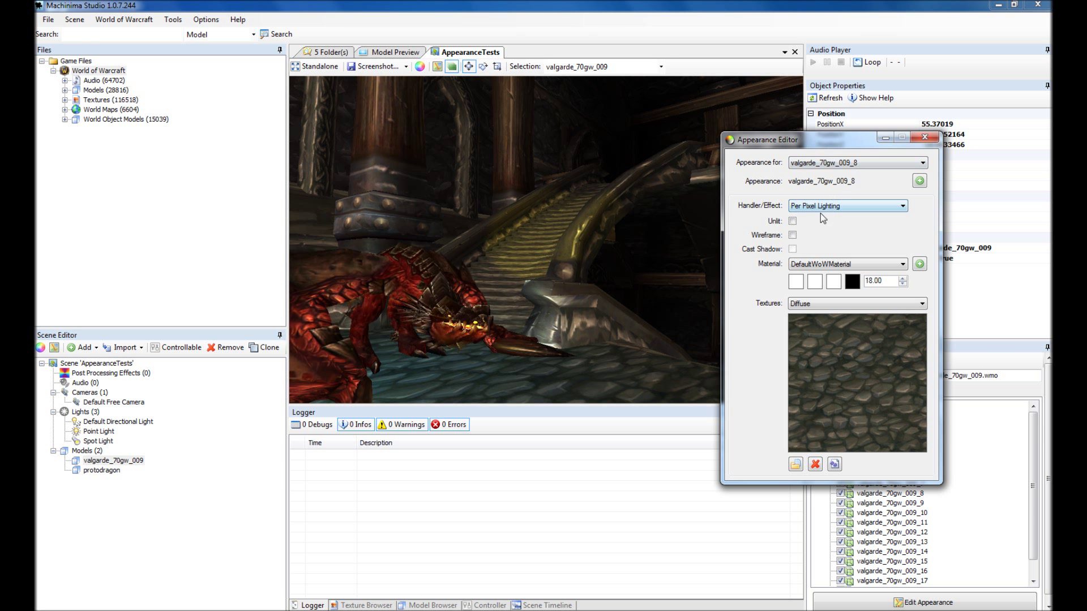
{"action": "left_click", "coordinate": [793, 236]}
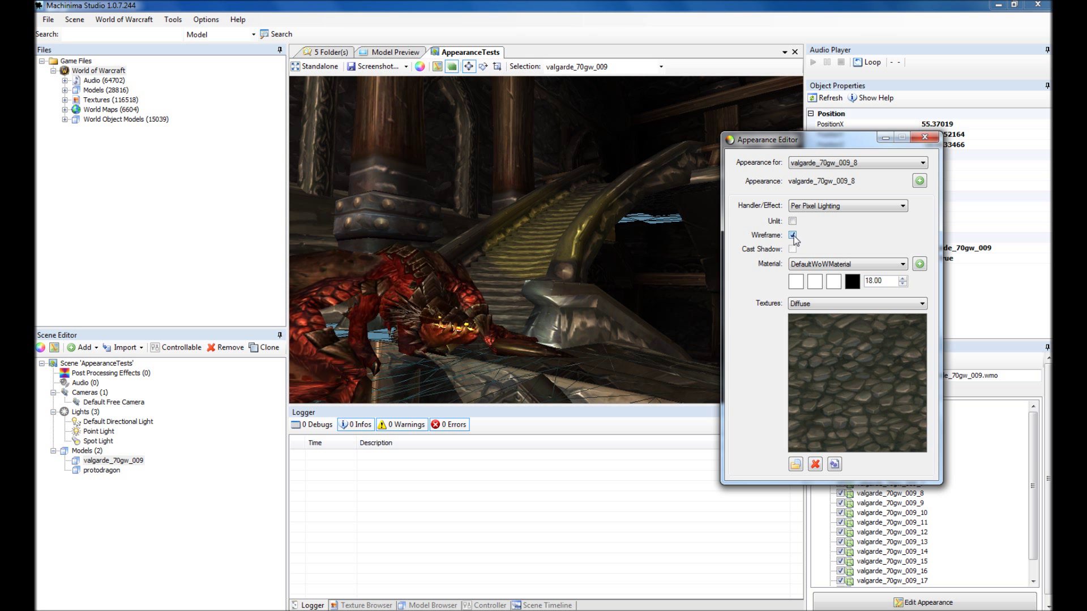
{"action": "left_click", "coordinate": [792, 235]}
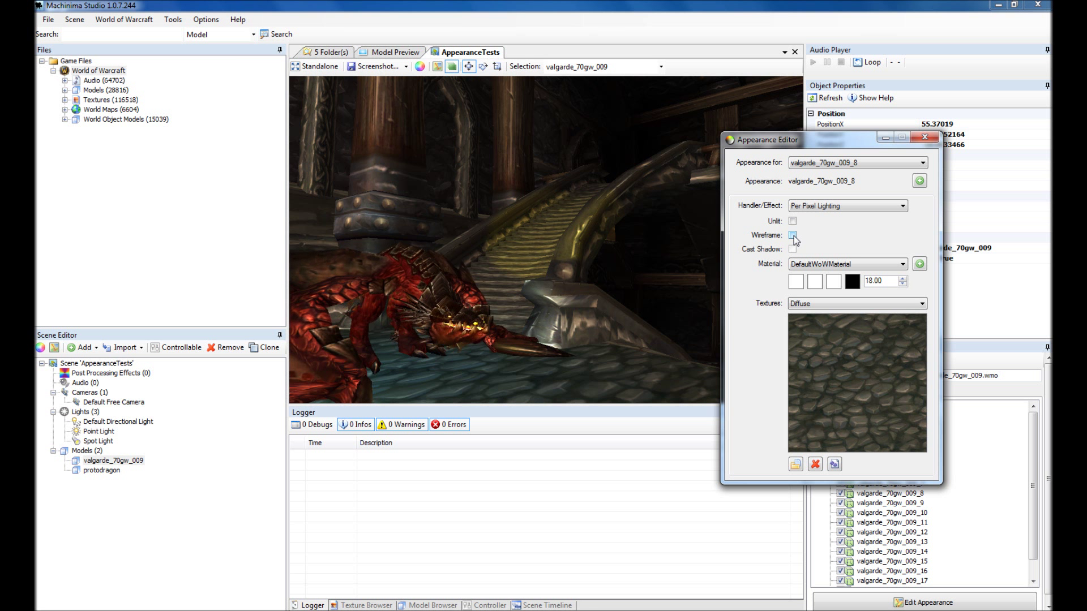
Set the effect of floor part valgarde_70gw_009_8 to Normal Mapping and close the Appearance Editor
{"action": "left_click", "coordinate": [810, 206]}
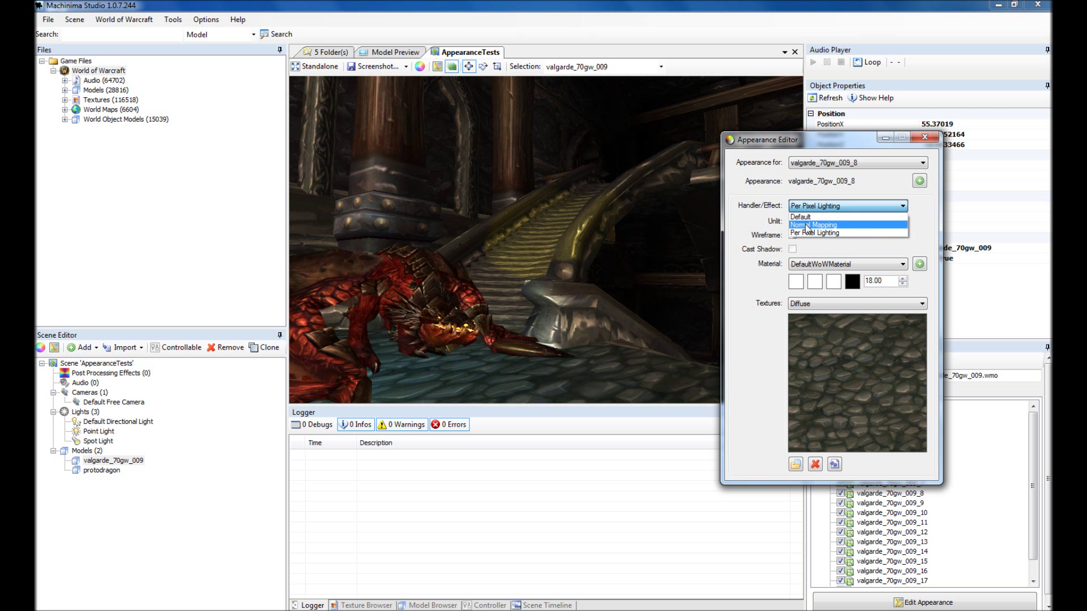
{"action": "left_click", "coordinate": [807, 226]}
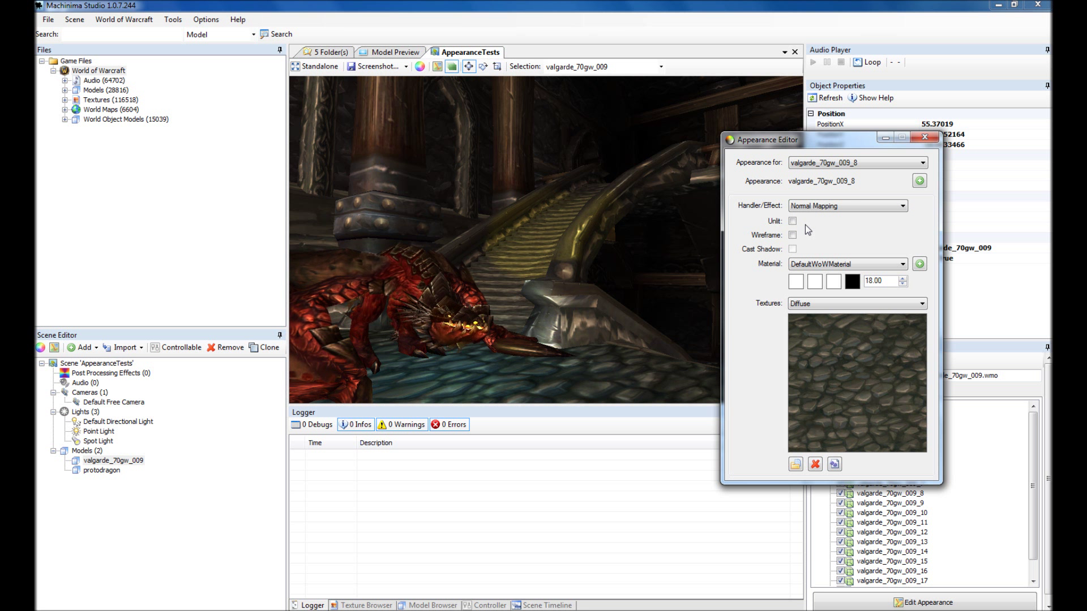
{"action": "left_click", "coordinate": [926, 140]}
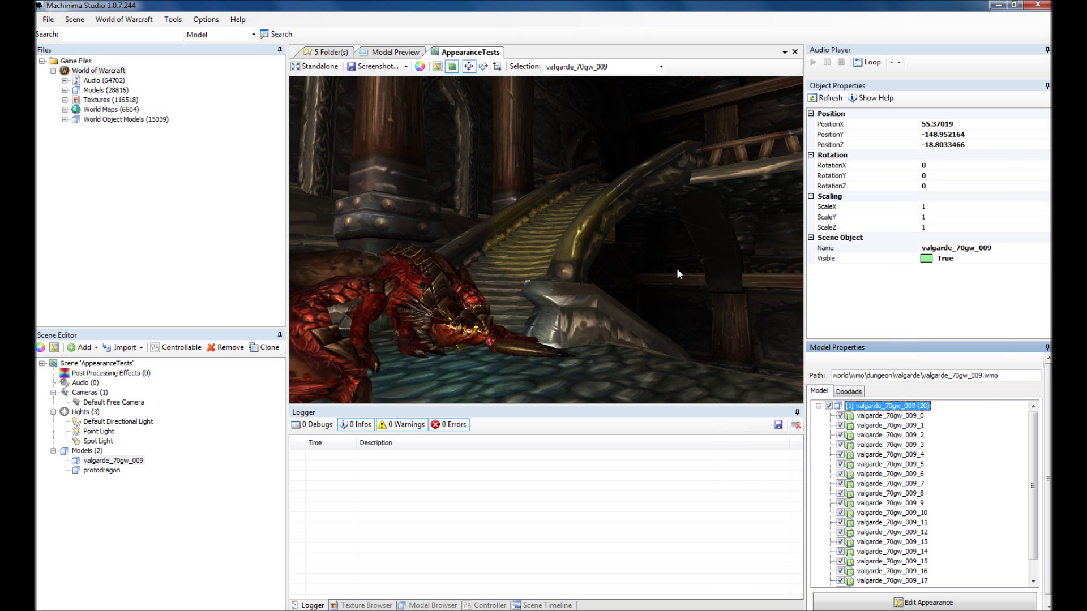
Move the Point Light to about X -8.87, Y 2.25, Z 5.60 and the Spot Light to about X 5.62, Y 14.38, Z 10.54
{"action": "left_click", "coordinate": [101, 433]}
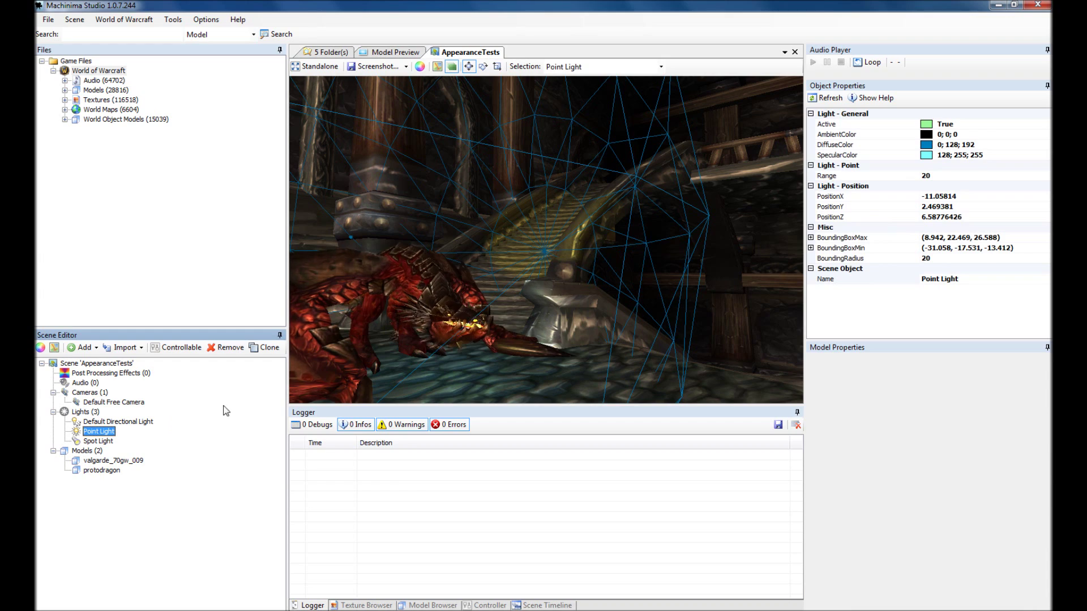
{"action": "mouse_move", "coordinate": [400, 351]}
{"action": "left_mouse_down"}
{"action": "mouse_move", "coordinate": [404, 342]}
{"action": "mouse_move", "coordinate": [461, 371]}
{"action": "mouse_move", "coordinate": [412, 376]}
{"action": "mouse_move", "coordinate": [394, 372]}
{"action": "mouse_move", "coordinate": [392, 348]}
{"action": "mouse_move", "coordinate": [433, 341]}
{"action": "mouse_move", "coordinate": [458, 352]}
{"action": "mouse_move", "coordinate": [444, 375]}
{"action": "mouse_move", "coordinate": [406, 386]}
{"action": "mouse_move", "coordinate": [397, 376]}
{"action": "mouse_move", "coordinate": [413, 355]}
{"action": "mouse_move", "coordinate": [390, 352]}
{"action": "mouse_move", "coordinate": [594, 345]}
{"action": "mouse_move", "coordinate": [399, 345]}
{"action": "left_mouse_up"}
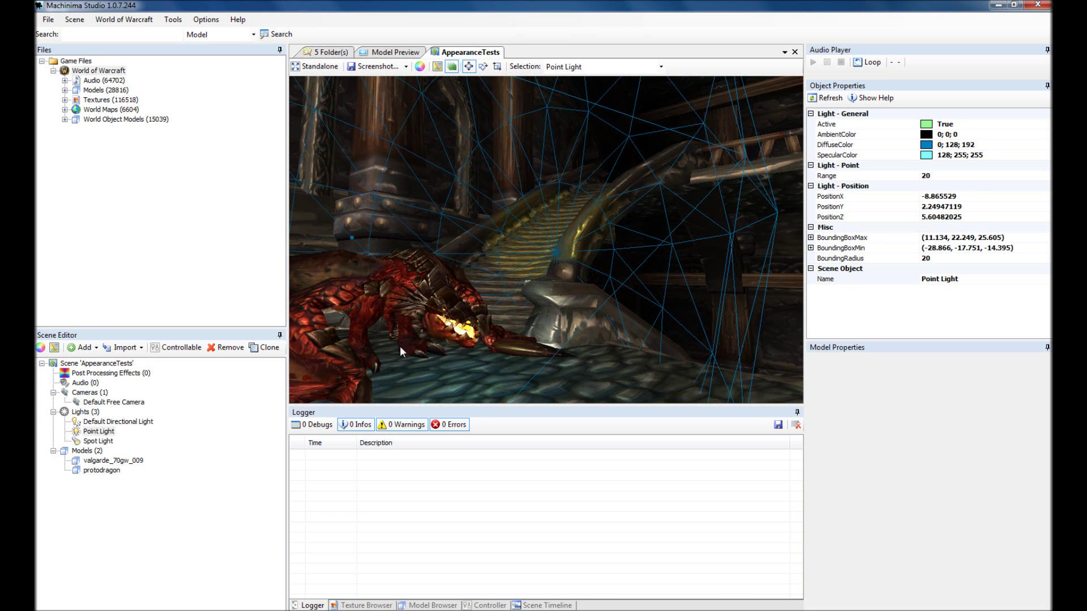
{"action": "left_click", "coordinate": [106, 441]}
{"action": "mouse_move", "coordinate": [497, 357]}
{"action": "left_mouse_down"}
{"action": "mouse_move", "coordinate": [455, 369]}
{"action": "mouse_move", "coordinate": [485, 340]}
{"action": "mouse_move", "coordinate": [532, 328]}
{"action": "mouse_move", "coordinate": [497, 352]}
{"action": "left_mouse_up"}
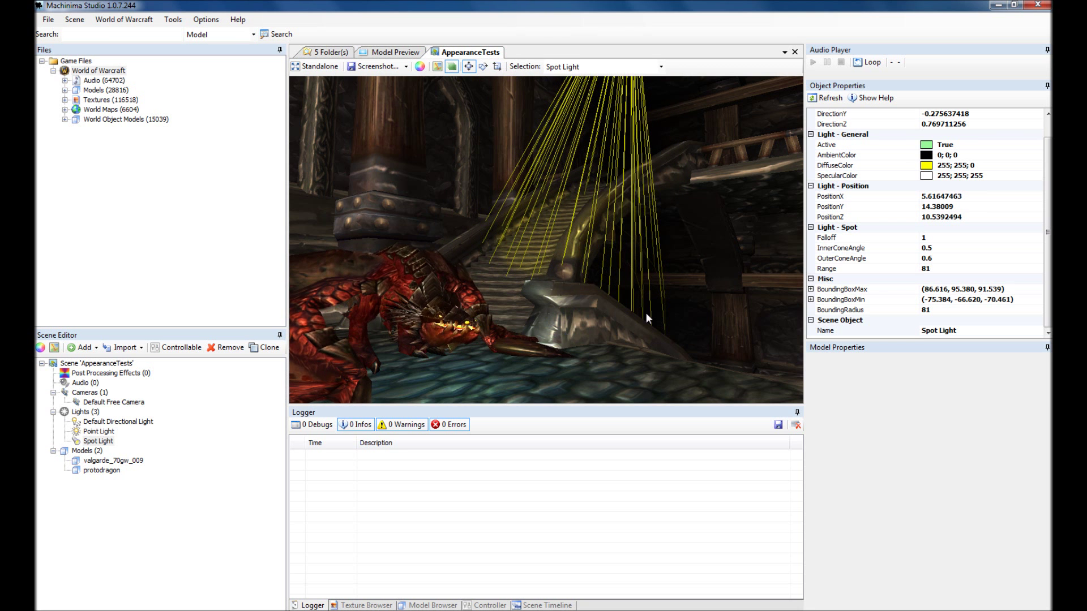
Change the Spot Light's diffuse color to pink (255; 0; 128) and select the Default Free Camera
{"action": "left_click", "coordinate": [1037, 163]}
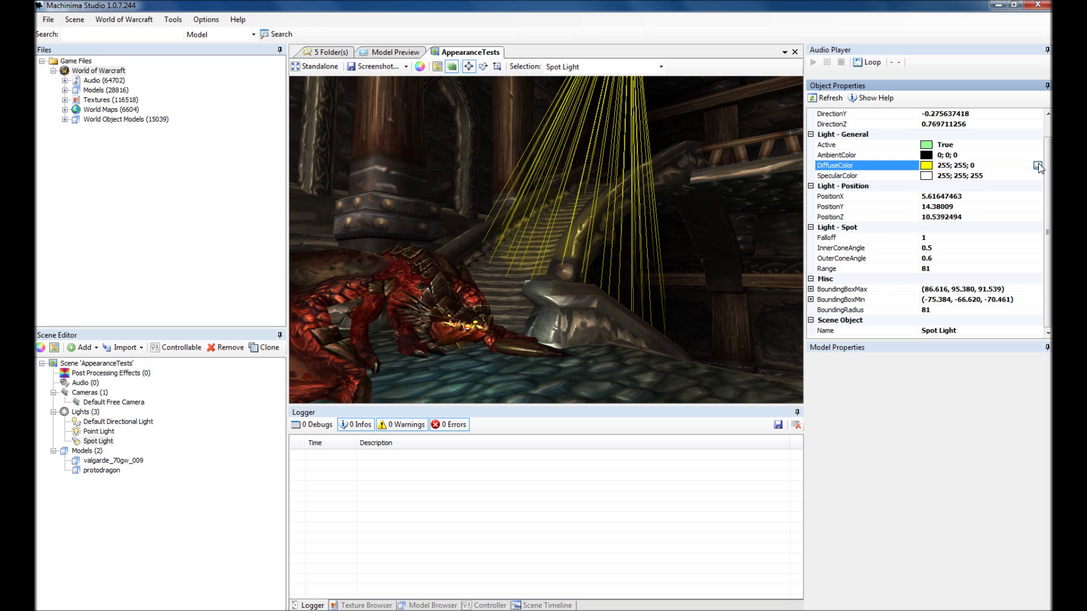
{"action": "left_click", "coordinate": [1038, 164]}
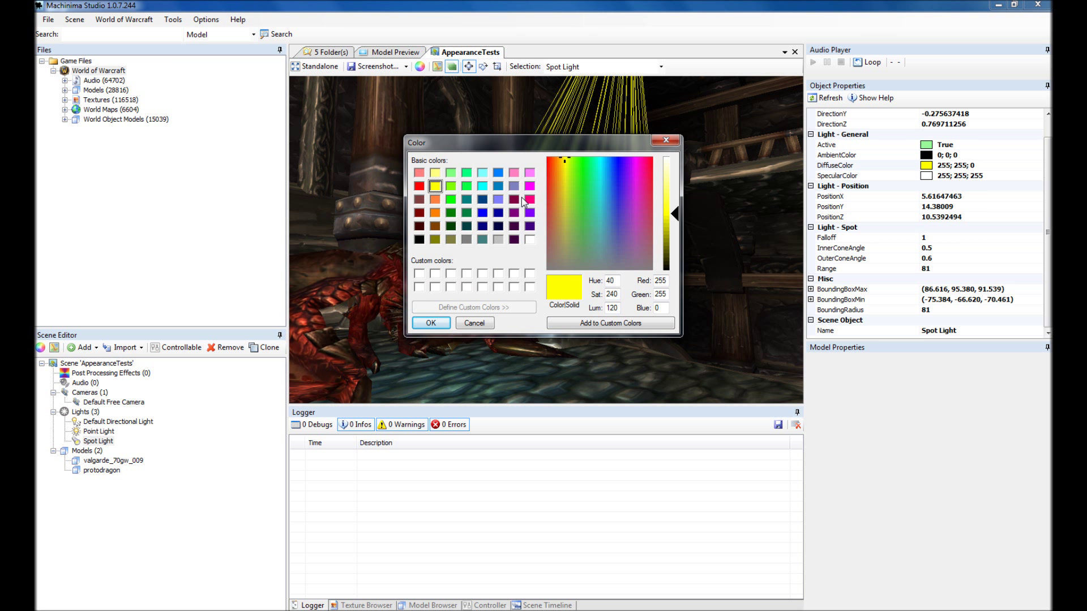
{"action": "left_click", "coordinate": [429, 323]}
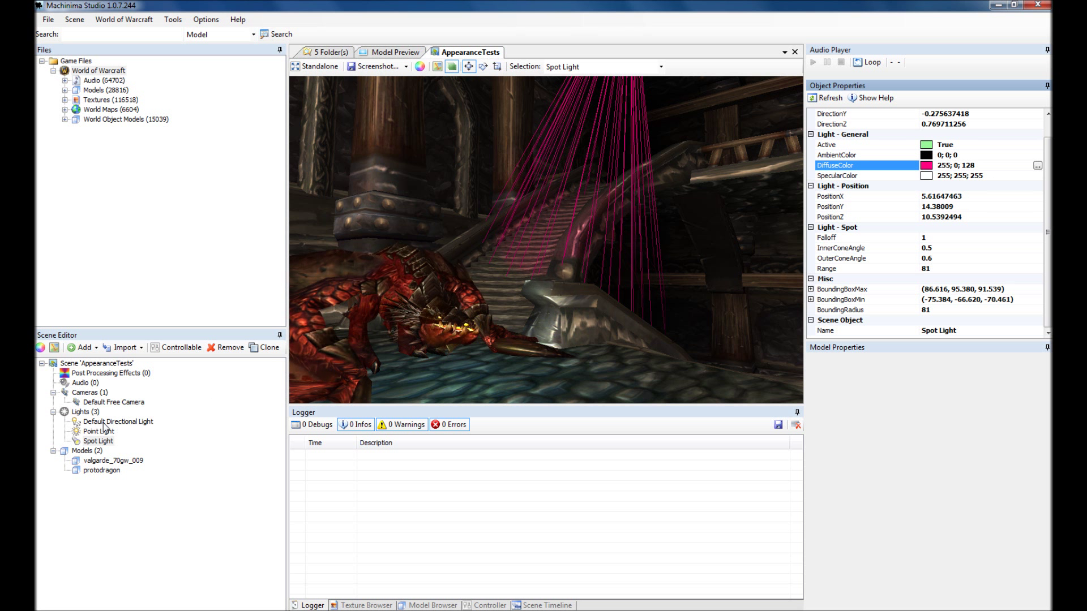
{"action": "left_click", "coordinate": [93, 403]}
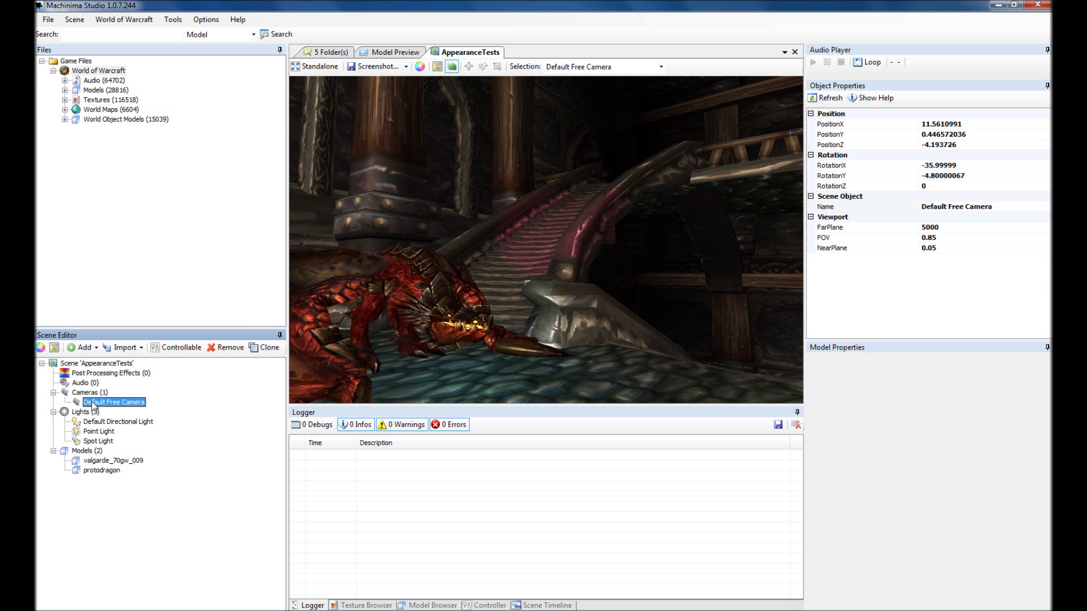